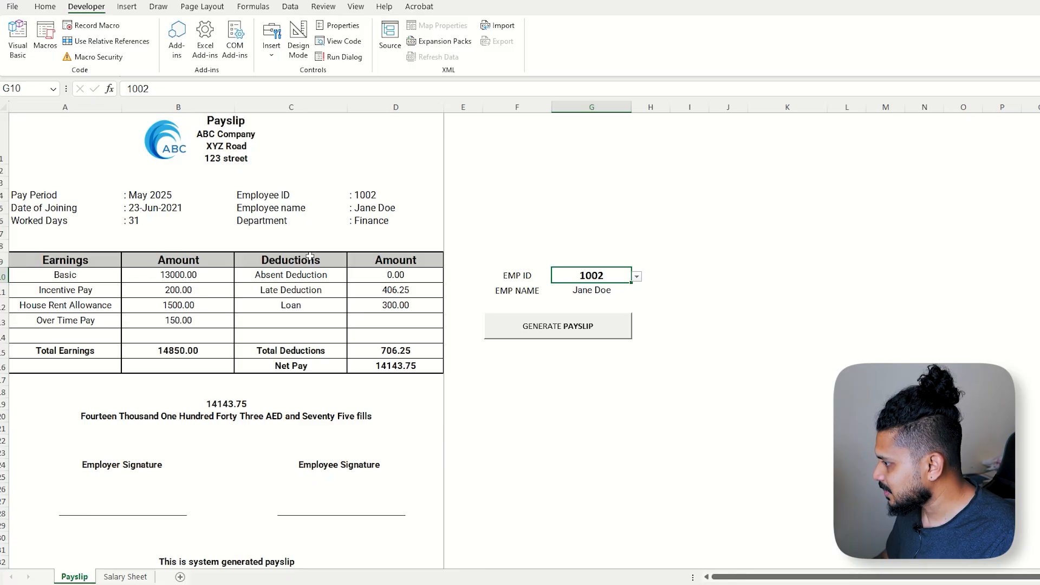
Step: Switch the payslip's EMP ID to the fourth listed employee and then the eighth, and check the Net Pay and EMP NAME cells
{"action": "left_click", "coordinate": [636, 276]}
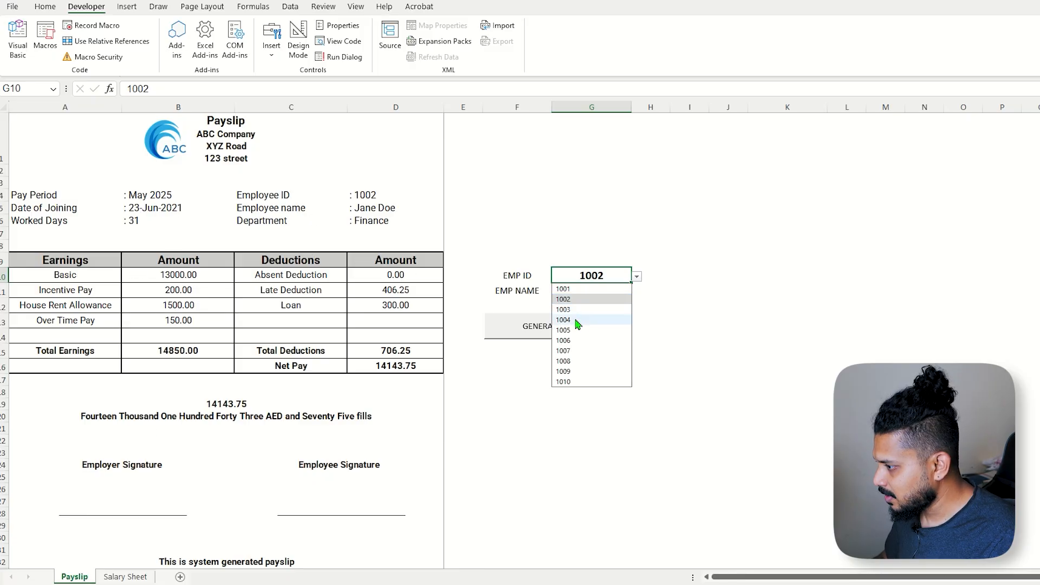
{"action": "left_click", "coordinate": [563, 320]}
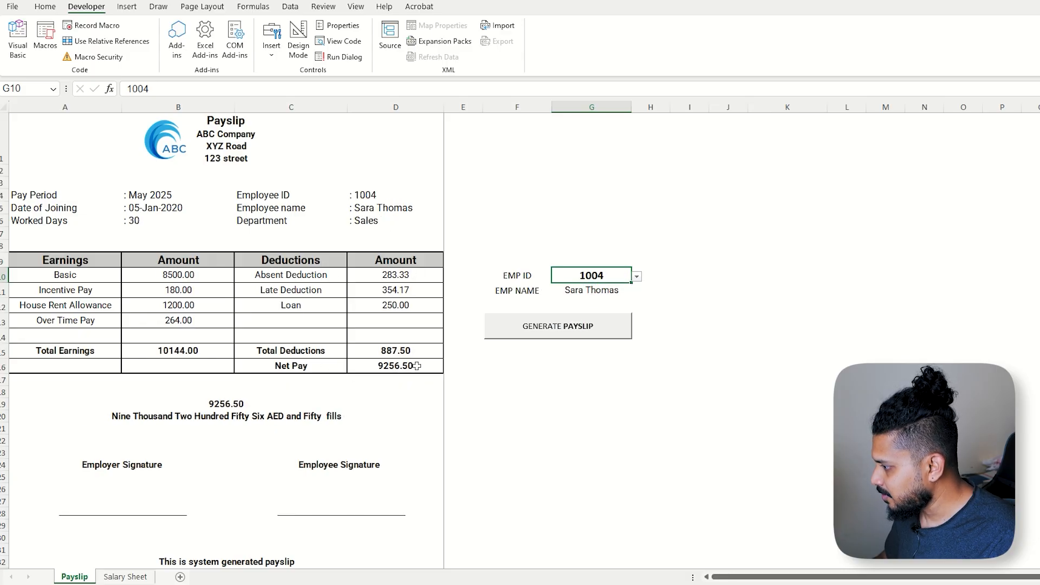
{"action": "left_click", "coordinate": [636, 277]}
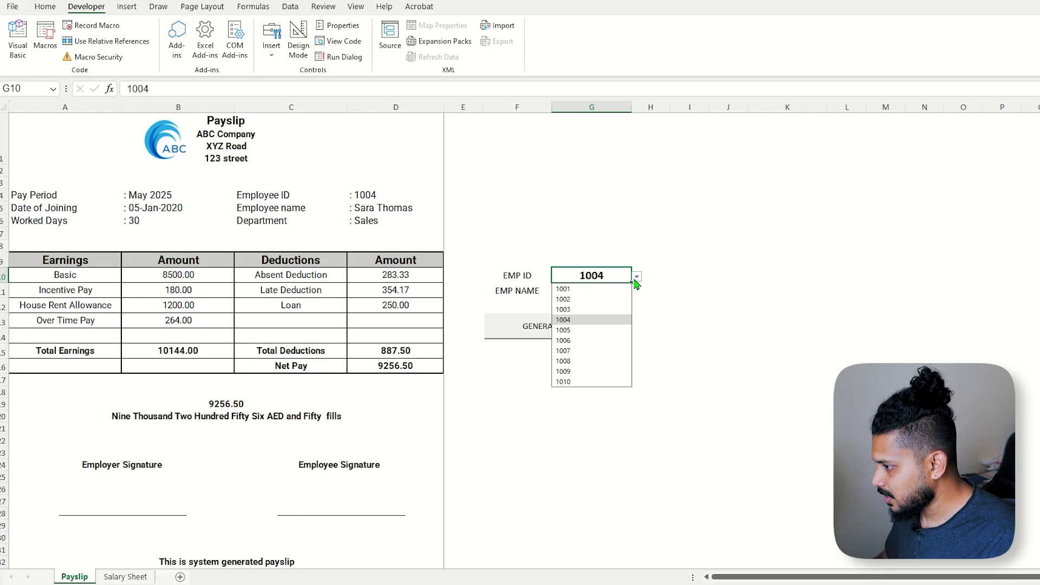
{"action": "left_click", "coordinate": [577, 362]}
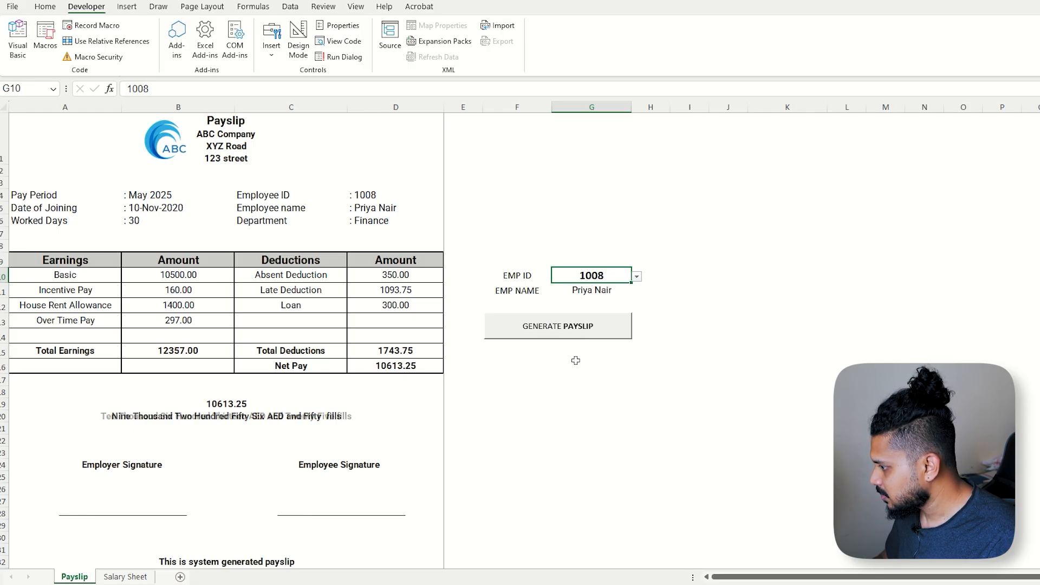
{"action": "left_click", "coordinate": [413, 368]}
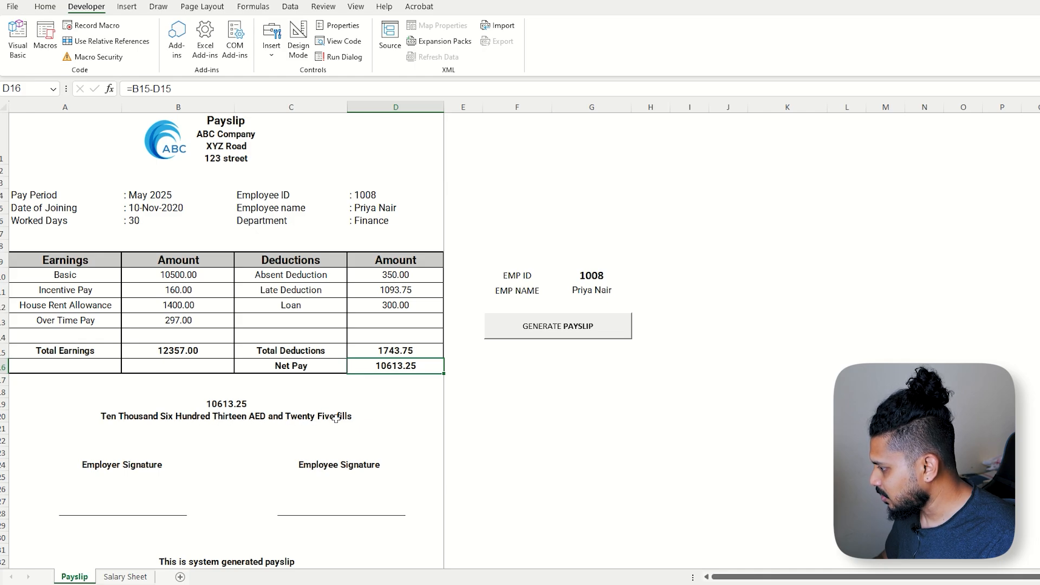
{"action": "left_click", "coordinate": [592, 290]}
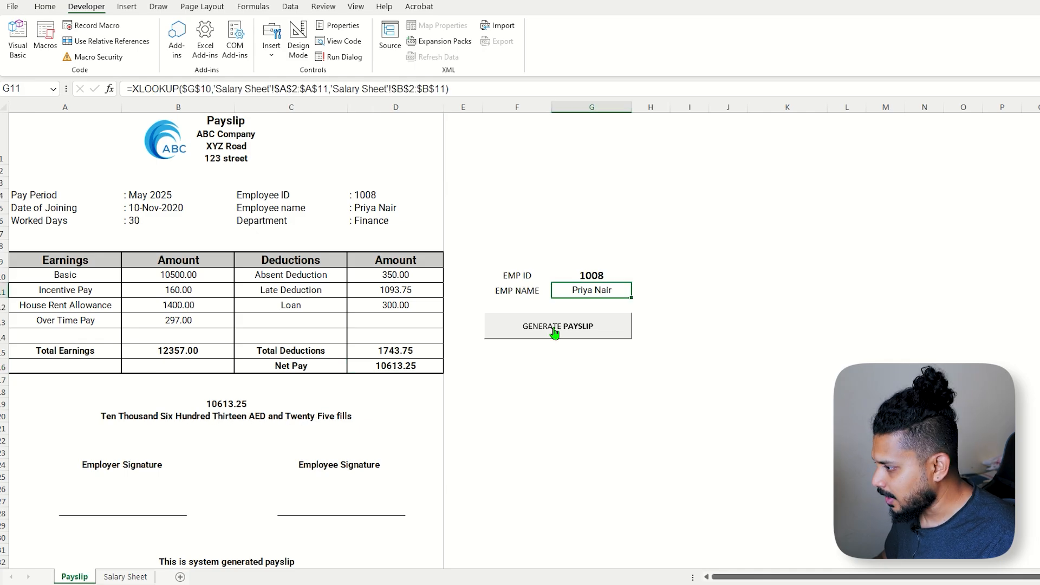
Step: Generate the selected employee's payslip PDF, select it in the salary slip folder, and place the folder window beside the workbook
{"action": "left_click", "coordinate": [596, 333]}
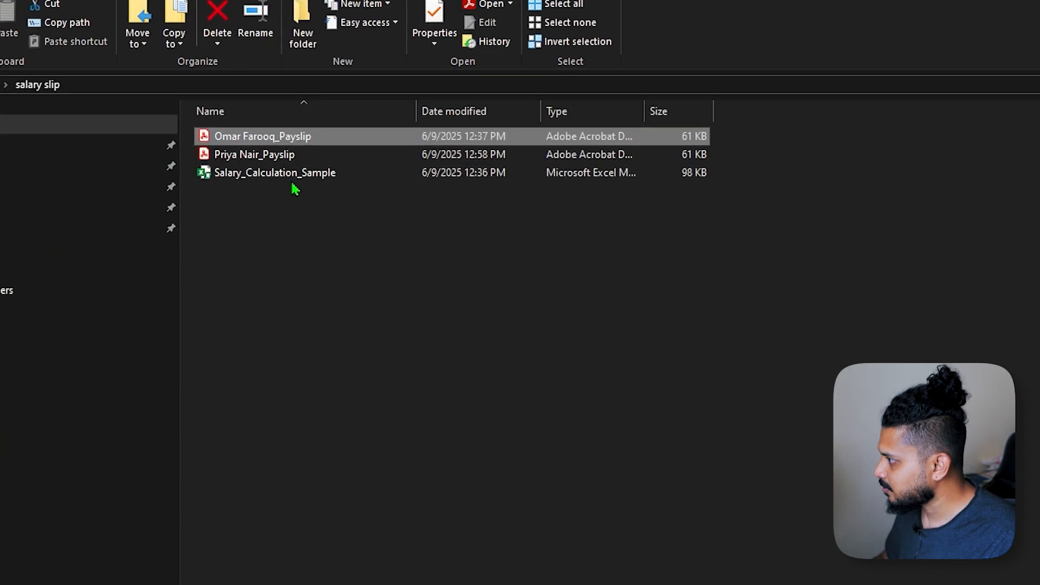
{"action": "left_click", "coordinate": [265, 112]}
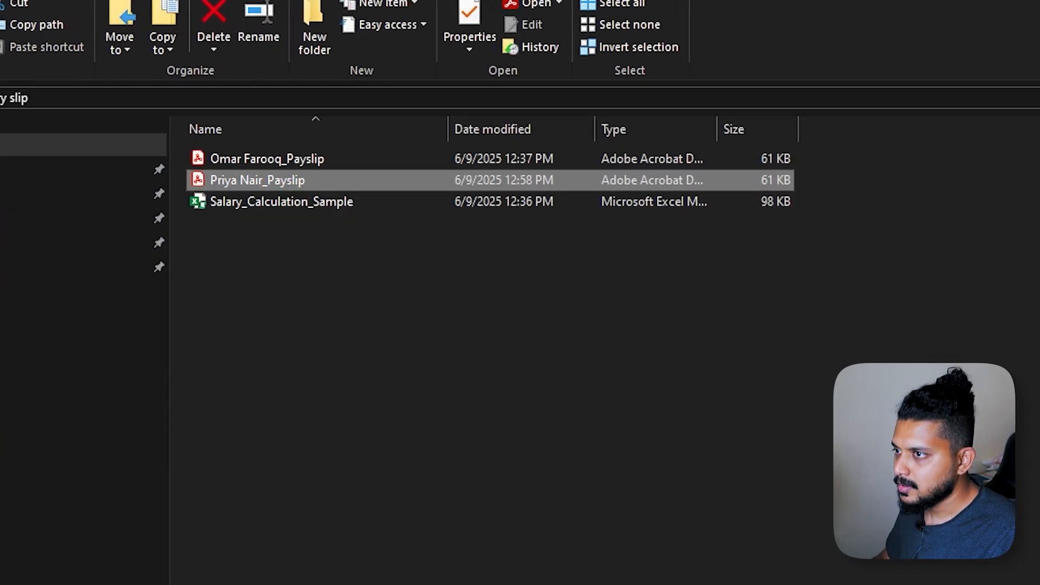
{"action": "left_click", "coordinate": [1039, 0]}
{"action": "left_click_drag", "start_coordinate": [851, 174], "coordinate": [1039, 216]}
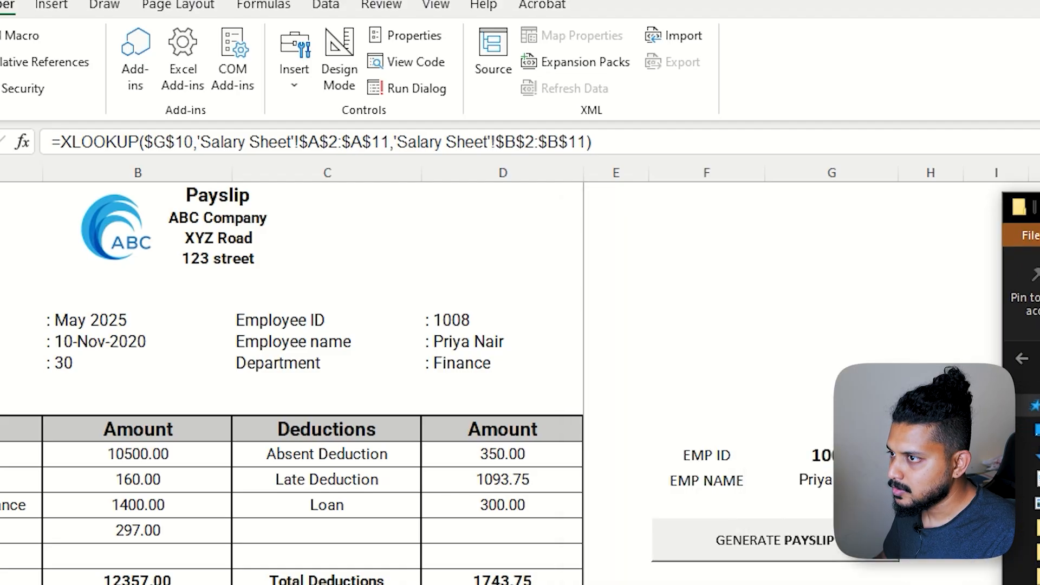
Step: Set EMP ID to the sixth listed employee, generate the payslip PDF, and open that file from the salary slip folder
{"action": "left_click", "coordinate": [829, 456]}
{"action": "left_click", "coordinate": [909, 457]}
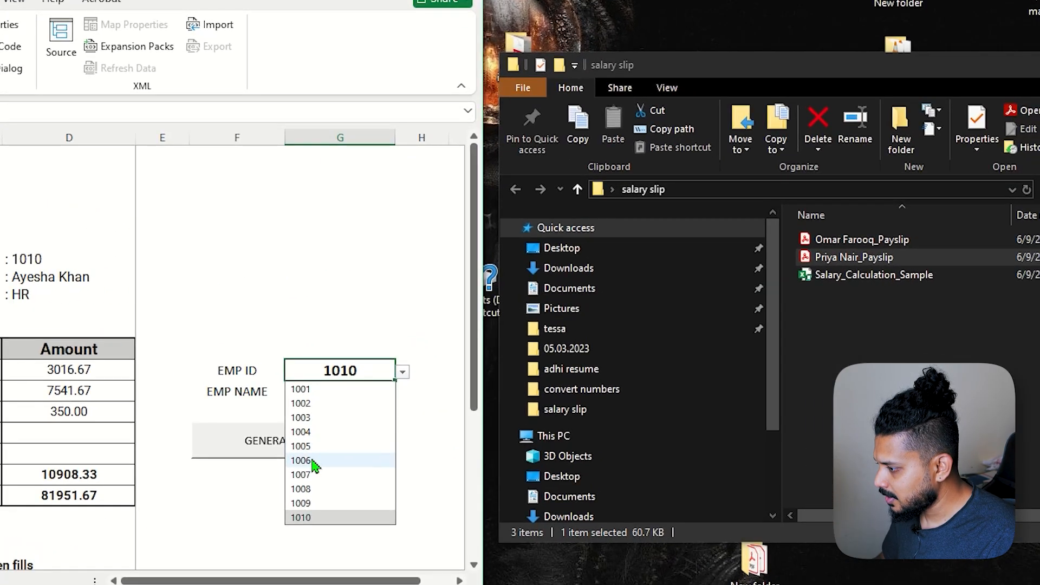
{"action": "left_click", "coordinate": [302, 461]}
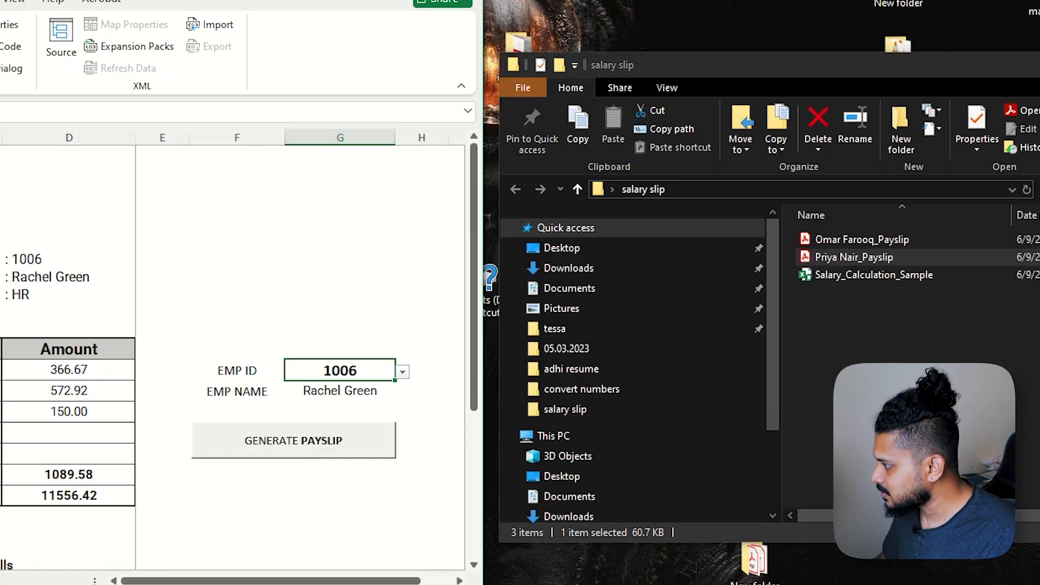
{"action": "left_click", "coordinate": [276, 448]}
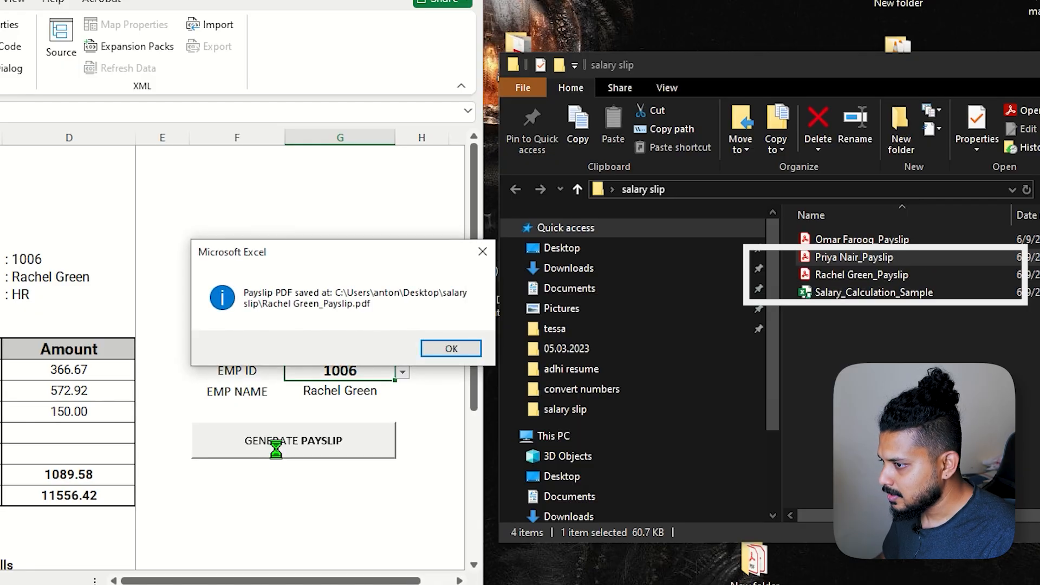
{"action": "left_click", "coordinate": [449, 350]}
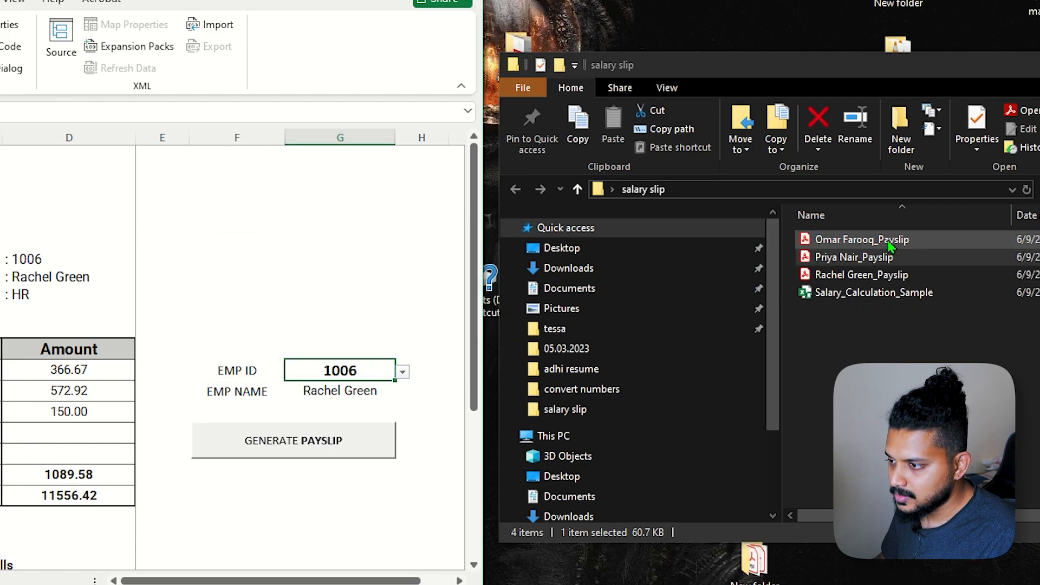
{"action": "left_click", "coordinate": [884, 275]}
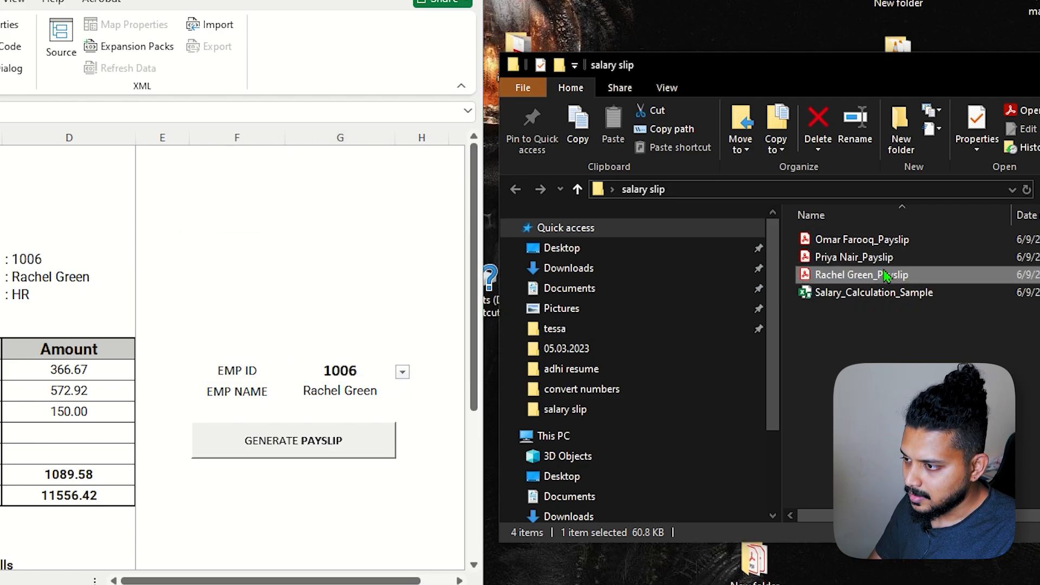
{"action": "double_click", "coordinate": [884, 275]}
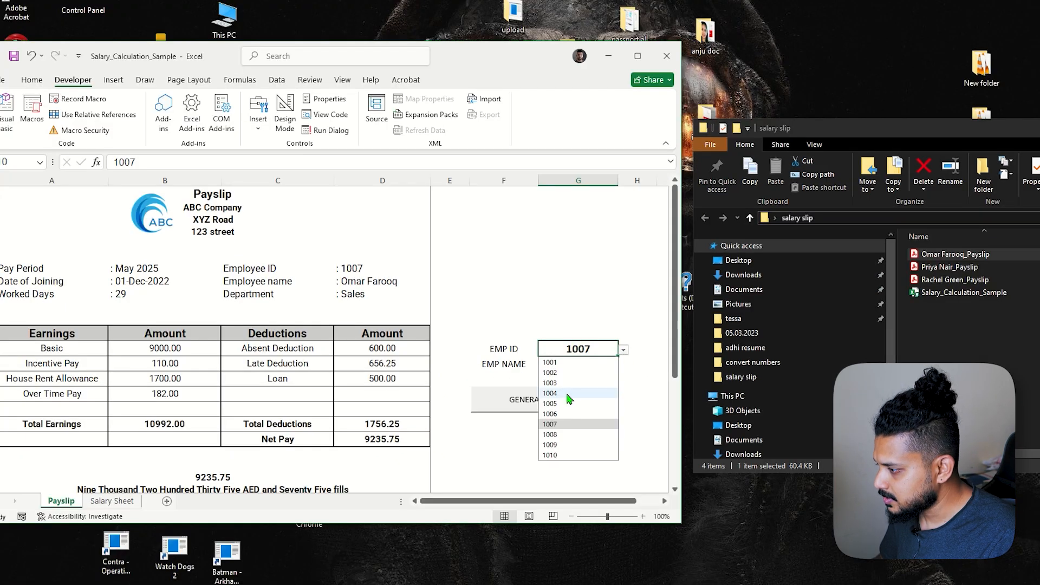
Step: Set EMP ID to the ninth listed employee and generate that employee's payslip PDF
{"action": "left_click", "coordinate": [562, 445]}
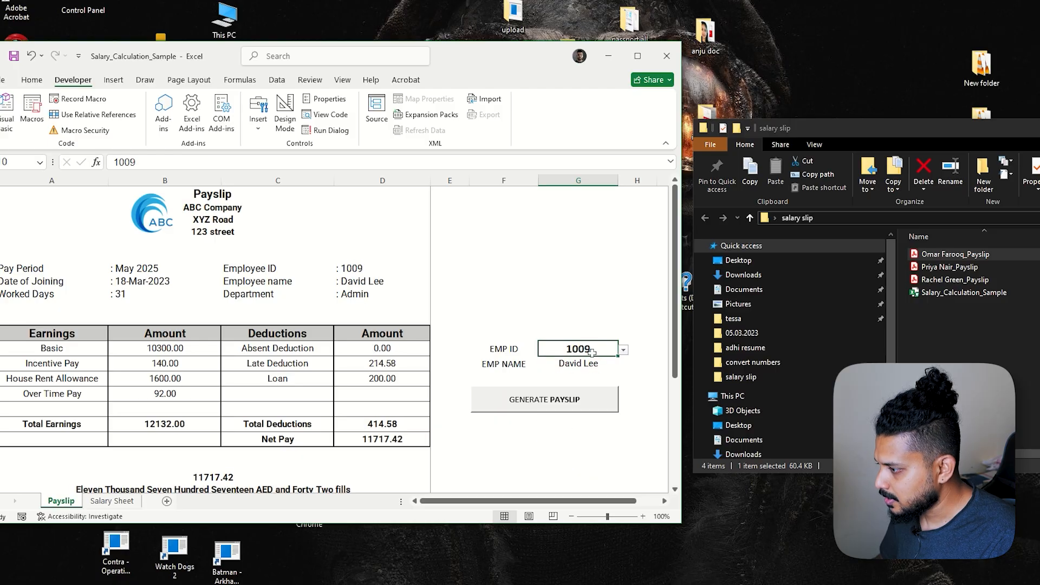
{"action": "left_click", "coordinate": [563, 410]}
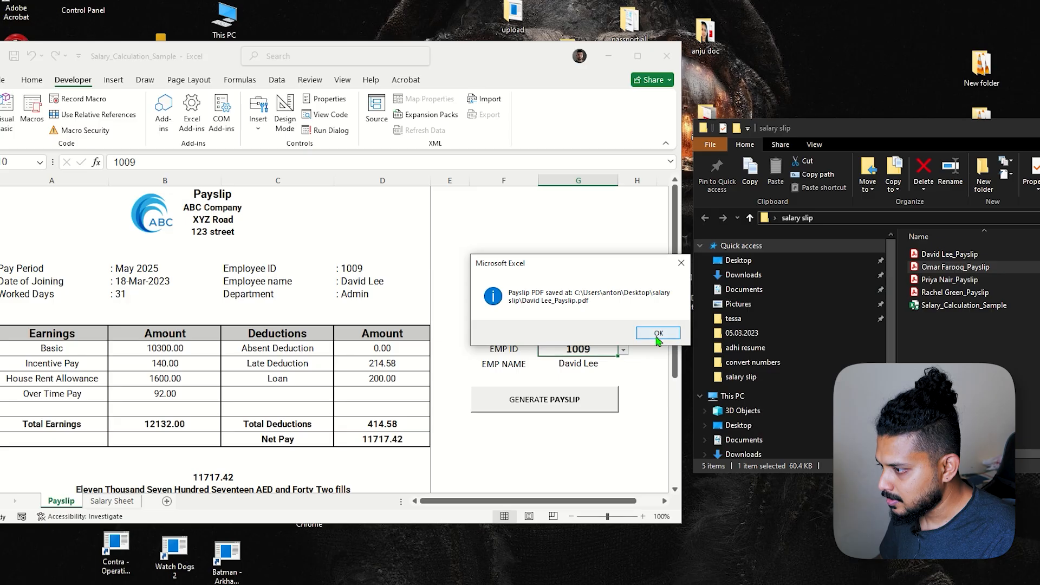
{"action": "left_click", "coordinate": [657, 335]}
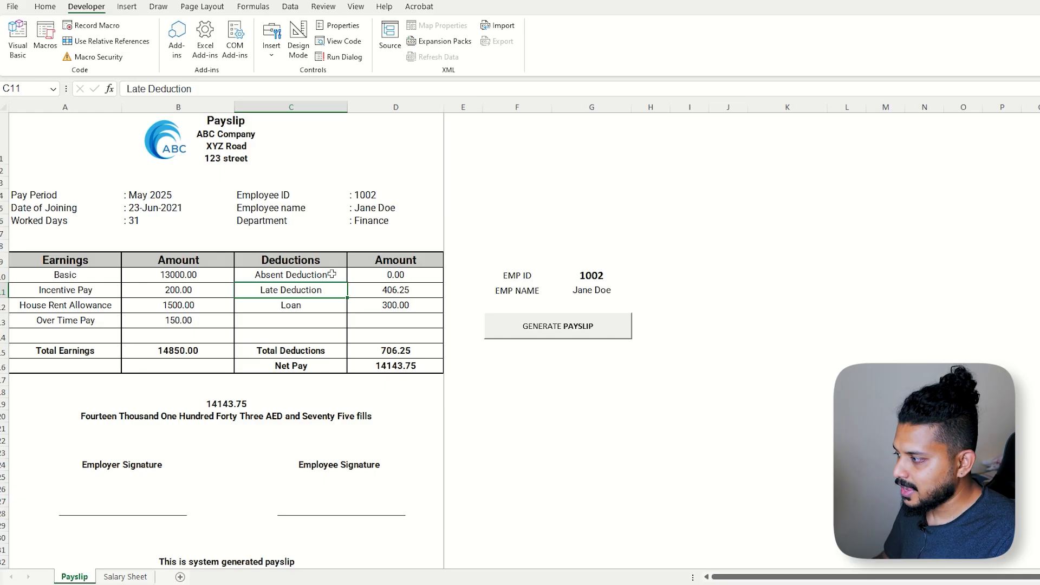
Step: Open the Salary Sheet and review the first employee's ID, name, basic salary, OT hours, OT rate and incentive cells
{"action": "left_click", "coordinate": [138, 579]}
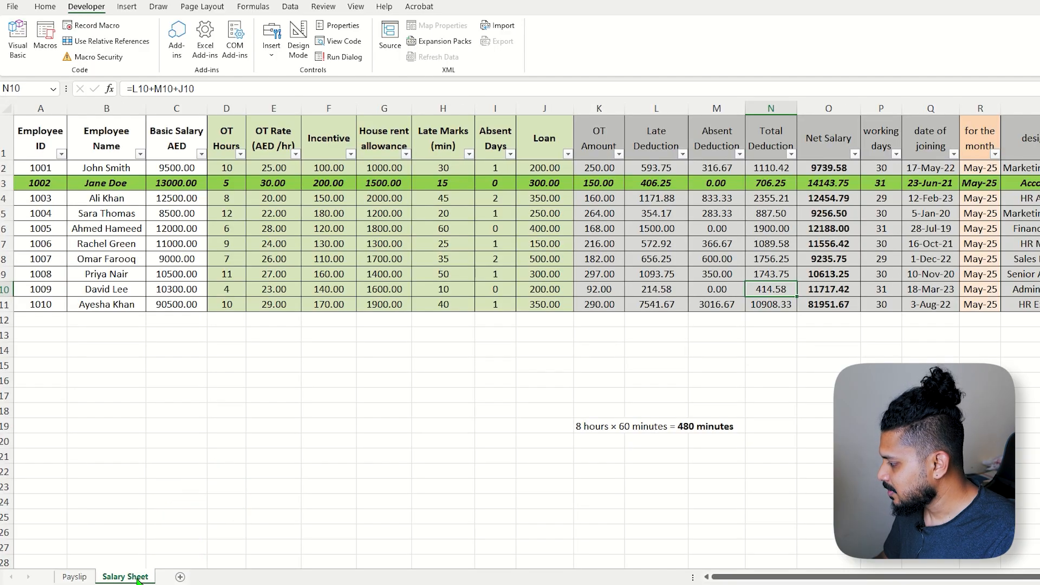
{"action": "left_click", "coordinate": [45, 167]}
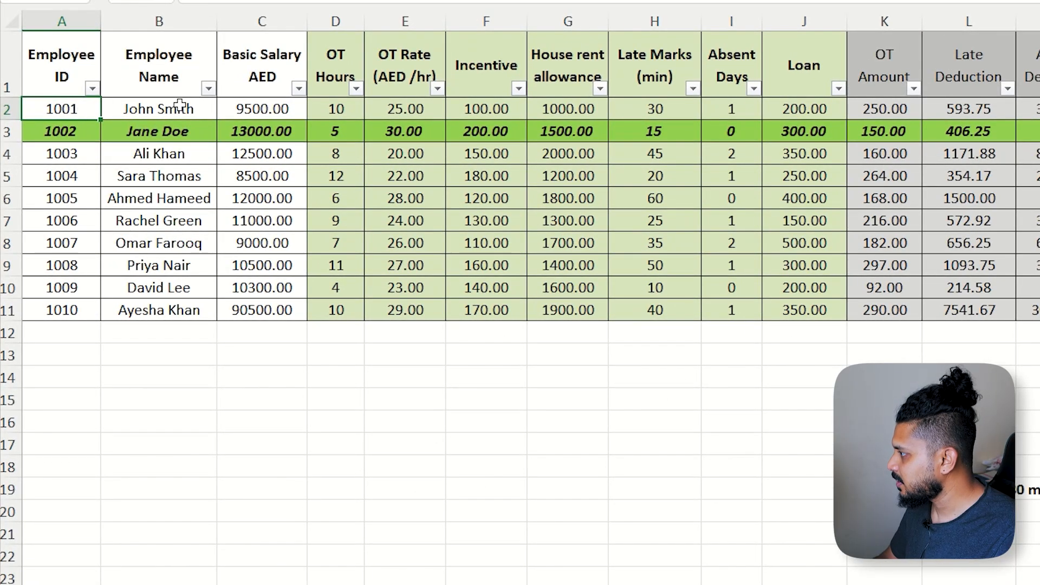
{"action": "left_click", "coordinate": [126, 168]}
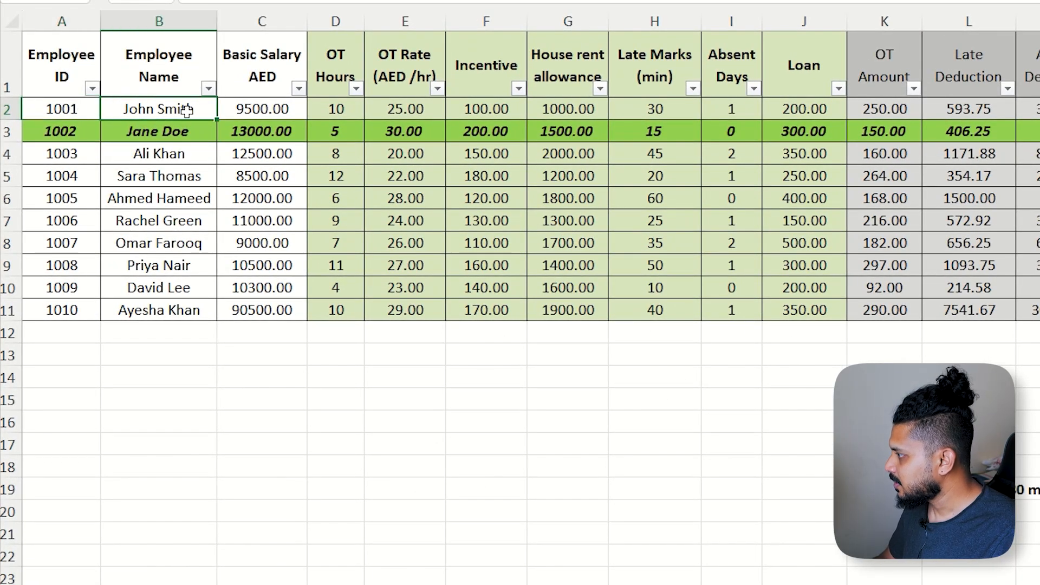
{"action": "left_click", "coordinate": [273, 110]}
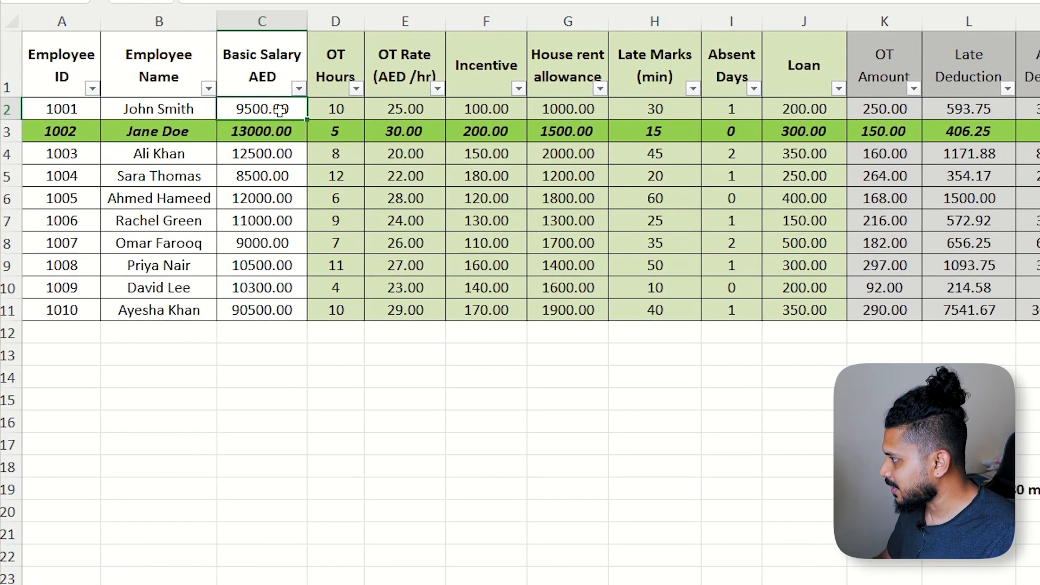
{"action": "key", "text": "Right"}
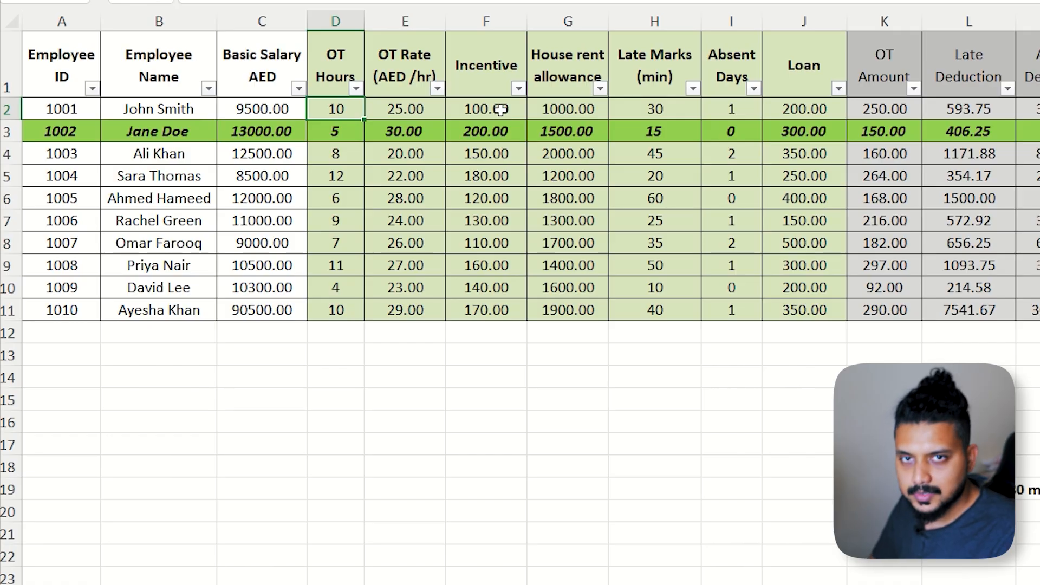
{"action": "left_click", "coordinate": [439, 107]}
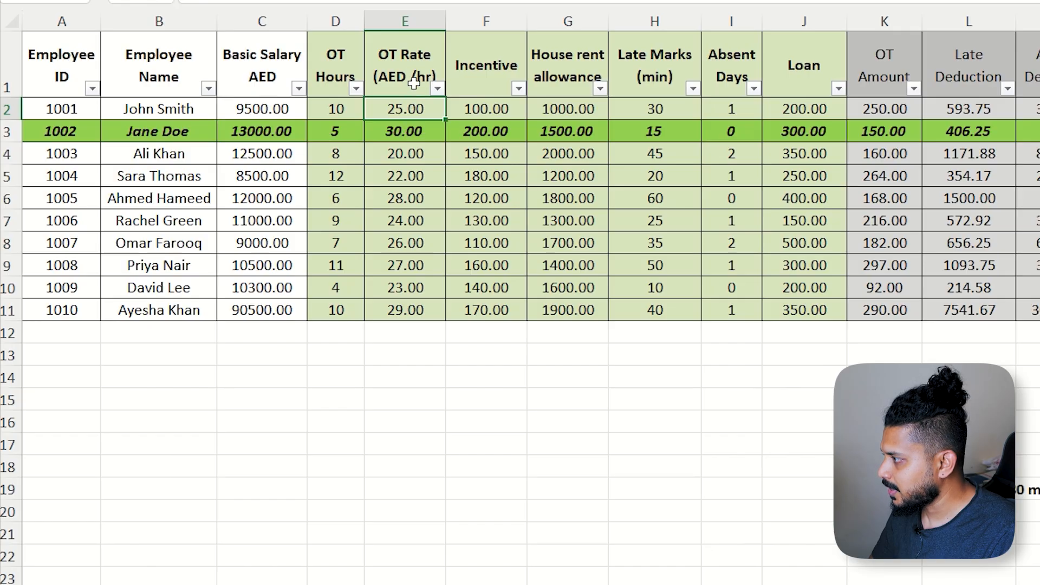
{"action": "left_click", "coordinate": [491, 111]}
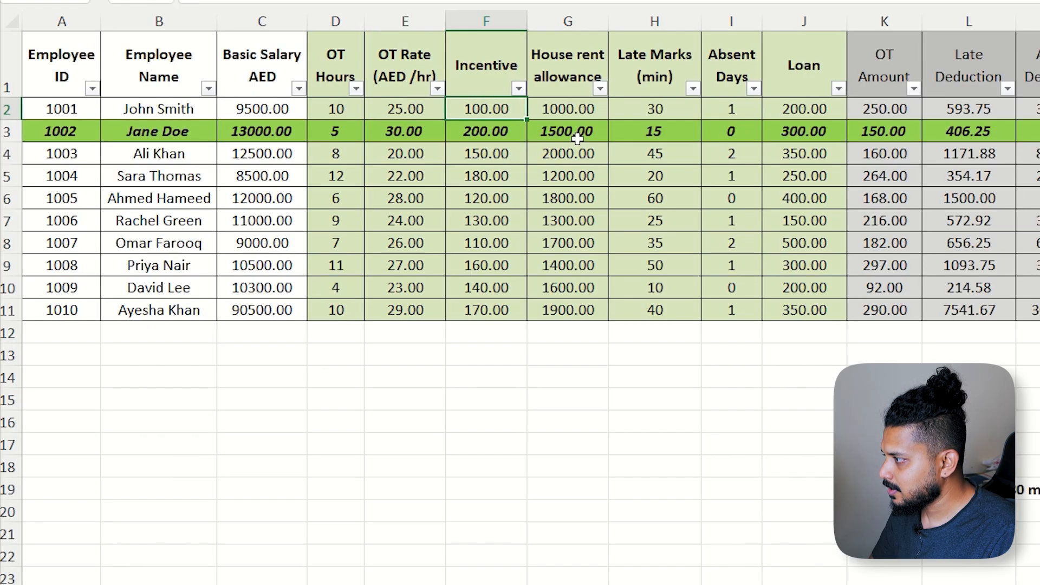
Step: Review the first employee's house rent allowance through OT Amount cells in row 2, and highlight the input range D1:J11
{"action": "key", "text": "Right"}
{"action": "key", "text": "Right"}
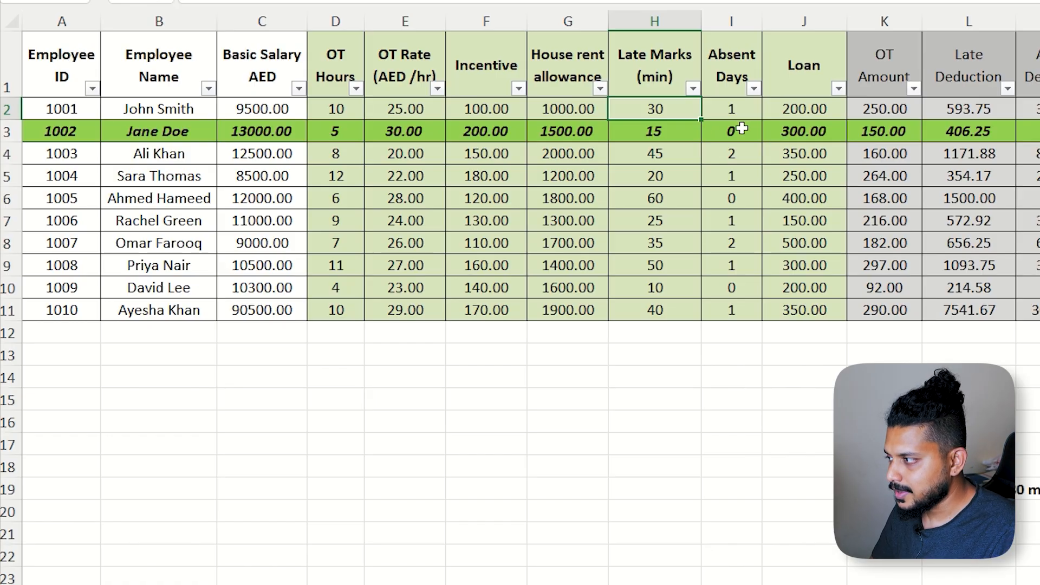
{"action": "key", "text": "Right"}
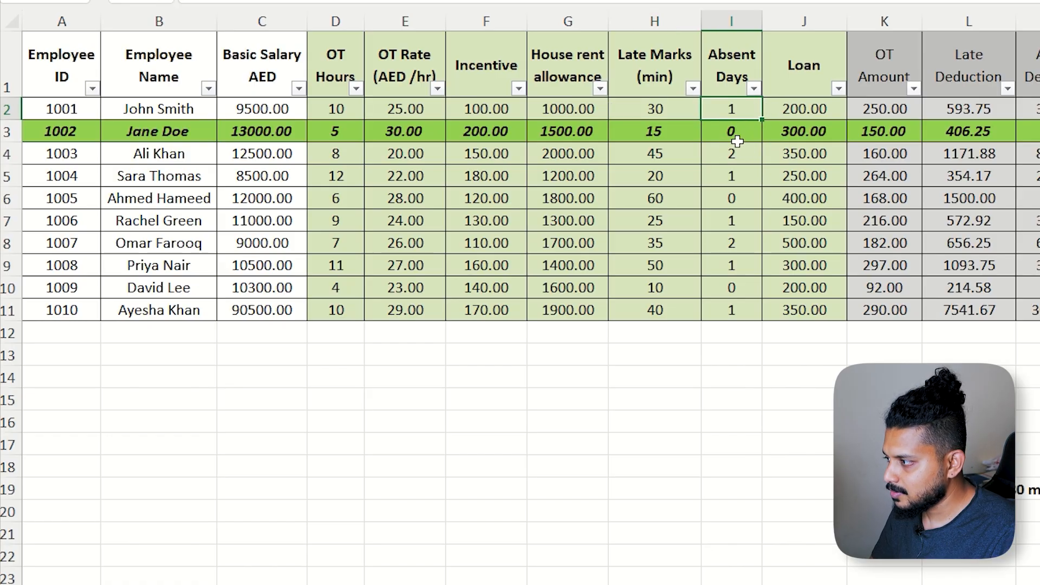
{"action": "key", "text": "Right"}
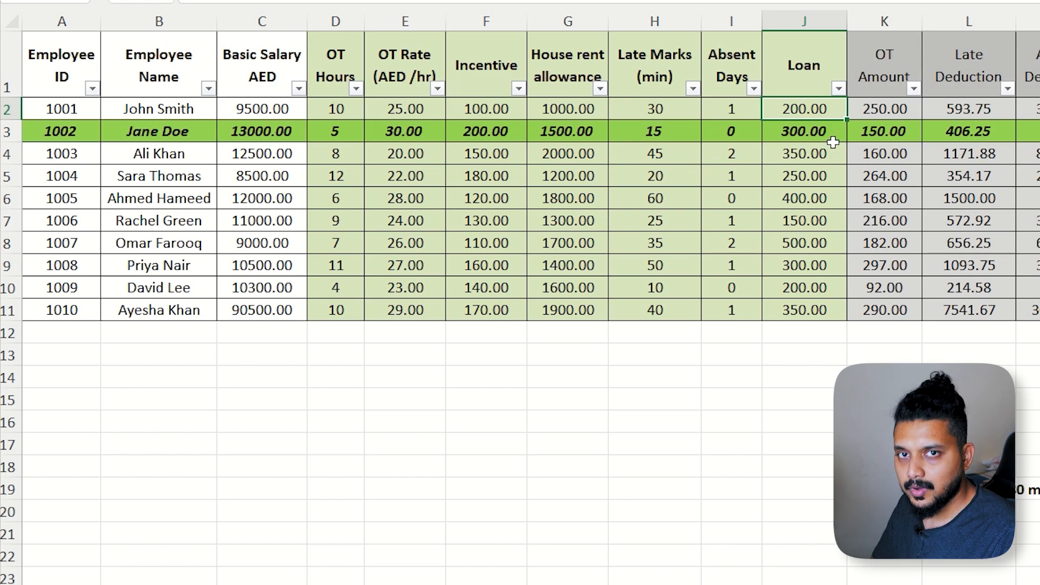
{"action": "key", "text": "Right"}
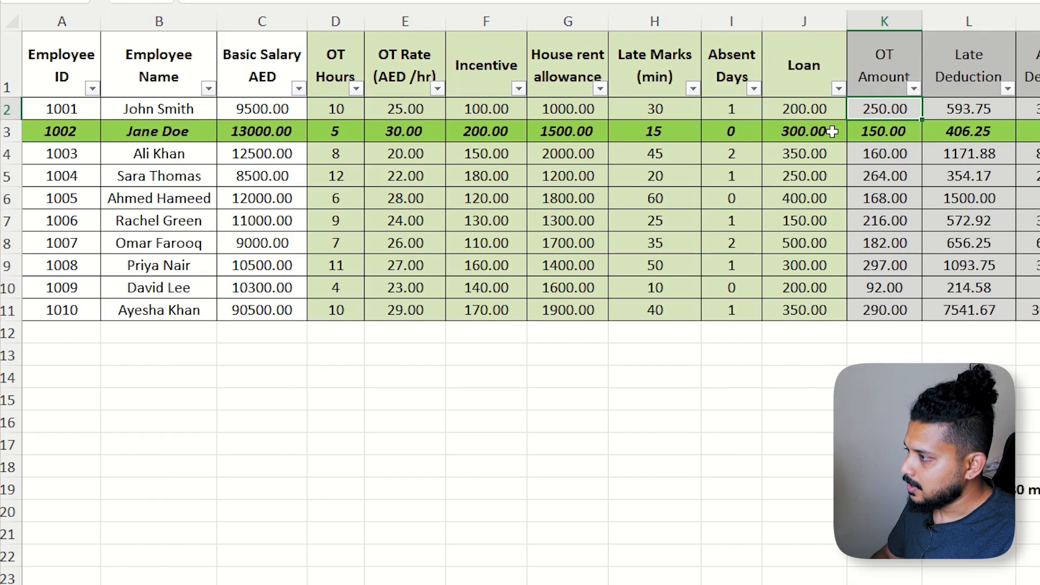
{"action": "left_click", "coordinate": [693, 130]}
{"action": "mouse_move", "coordinate": [342, 72]}
{"action": "left_mouse_down"}
{"action": "mouse_move", "coordinate": [436, 189]}
{"action": "mouse_move", "coordinate": [708, 292]}
{"action": "mouse_move", "coordinate": [807, 305]}
{"action": "left_mouse_up"}
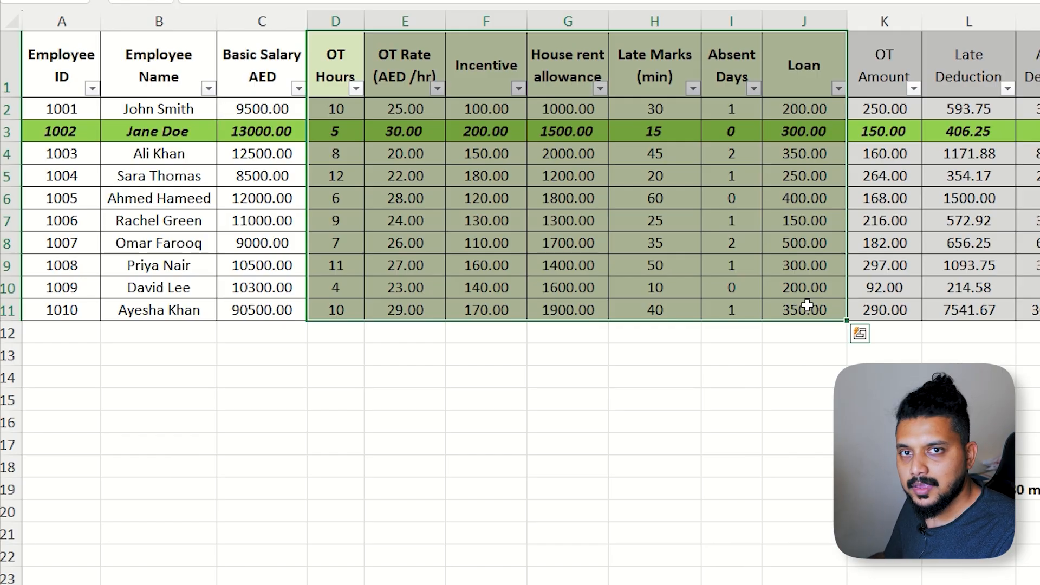
Step: Examine the OT Amount formula in K2 and the Late Deduction formula in L2 without changing them
{"action": "left_click", "coordinate": [899, 115]}
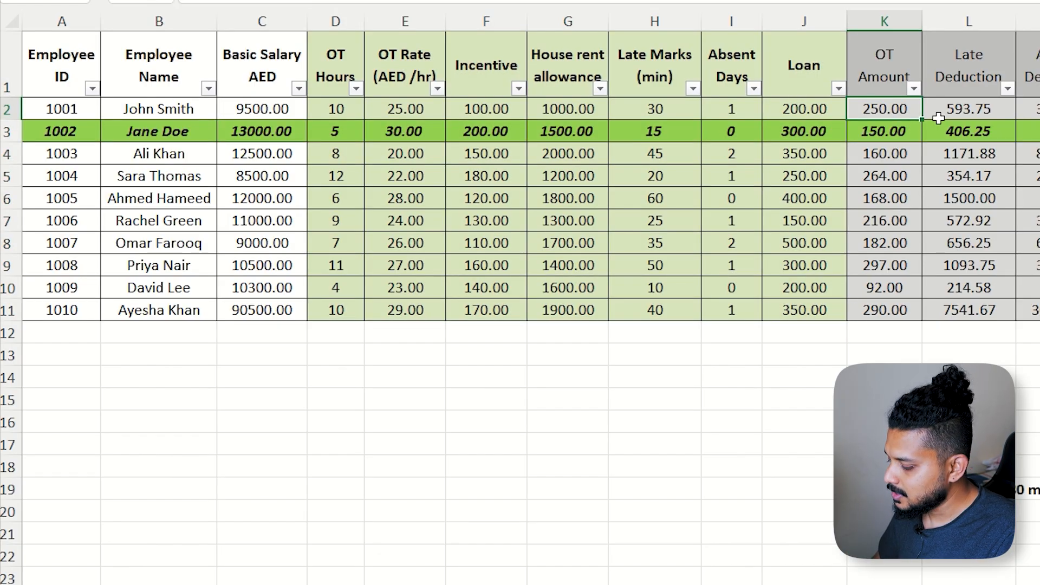
{"action": "key", "text": "F2"}
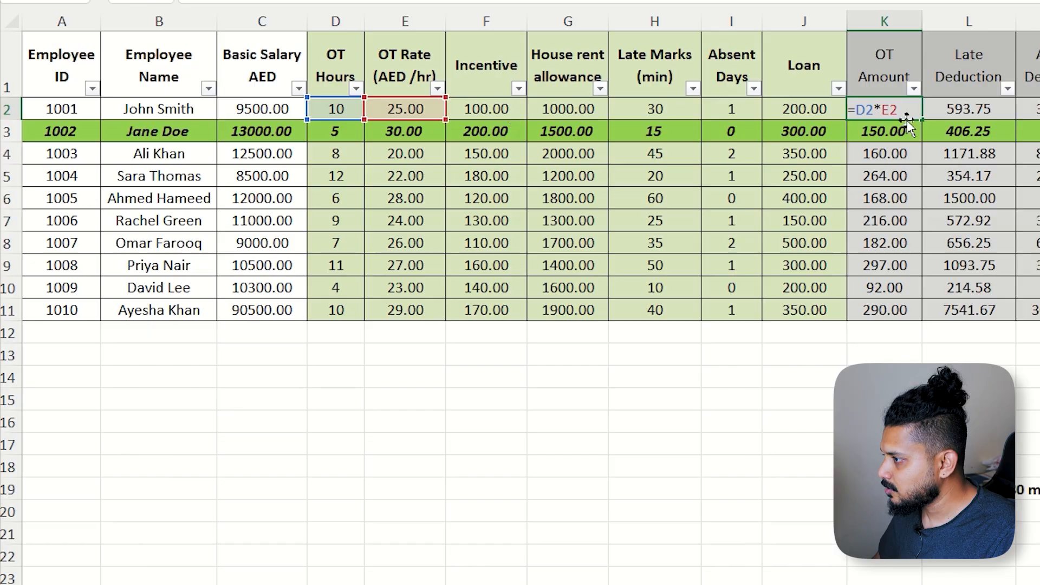
{"action": "key", "text": "Escape"}
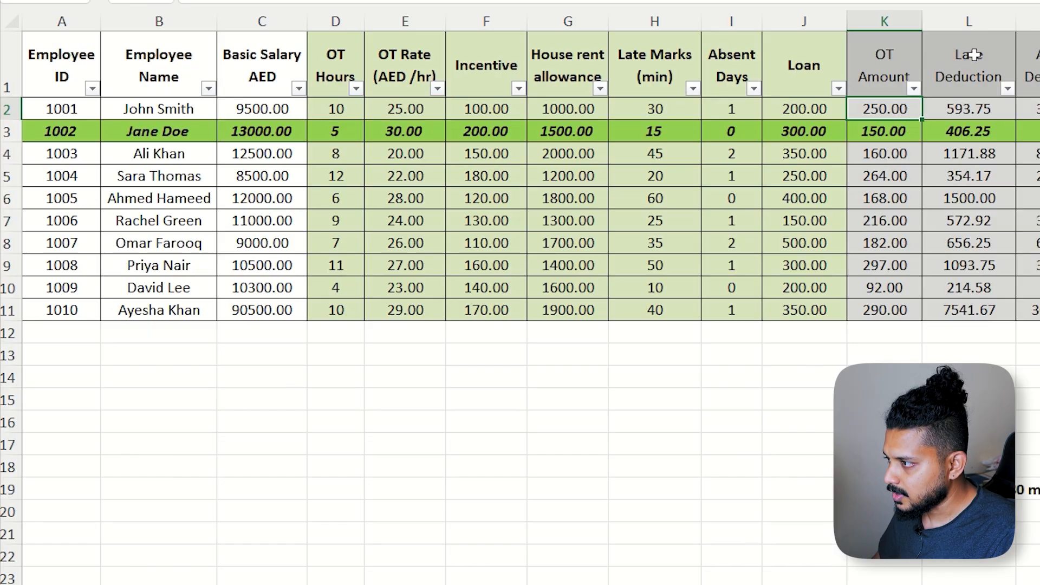
{"action": "key", "text": "Right"}
{"action": "key", "text": "F2"}
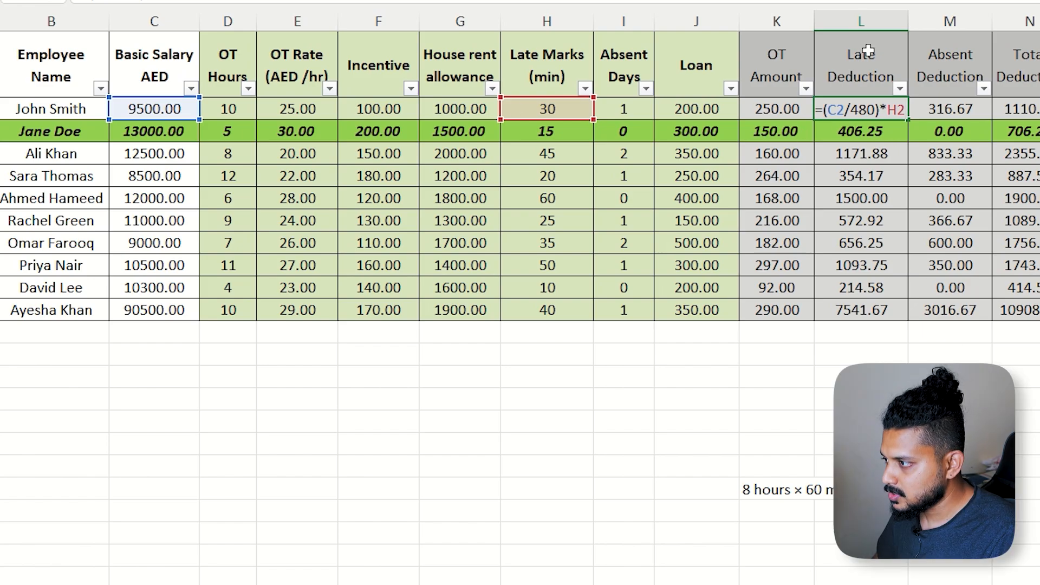
{"action": "key", "text": "ctrl+Return"}
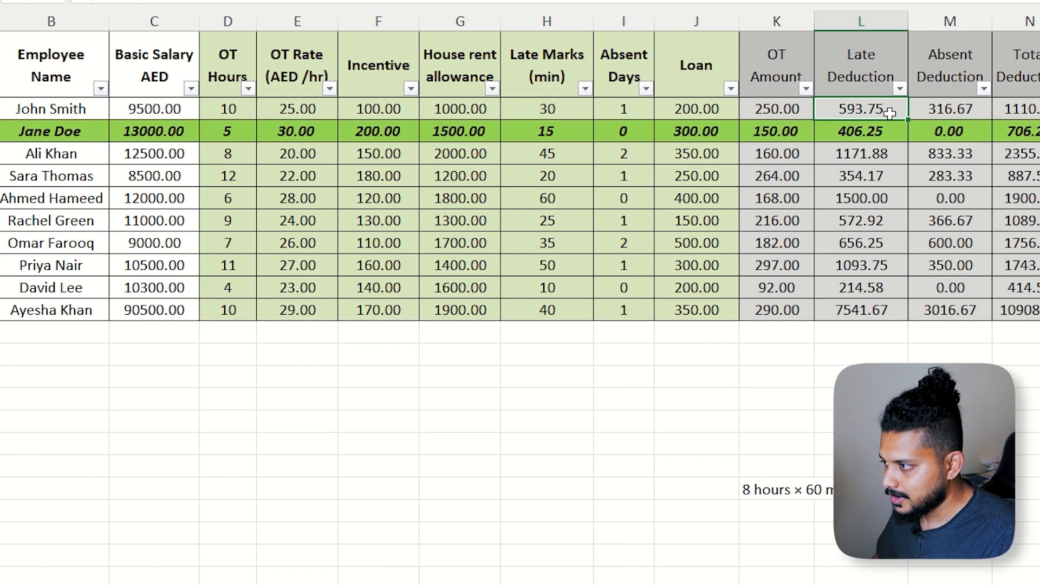
Step: Examine the first employee's Absent Deduction formula in M2, leaving it unchanged, and review the late and absent deduction columns
{"action": "left_click", "coordinate": [947, 104]}
{"action": "key", "text": "F2"}
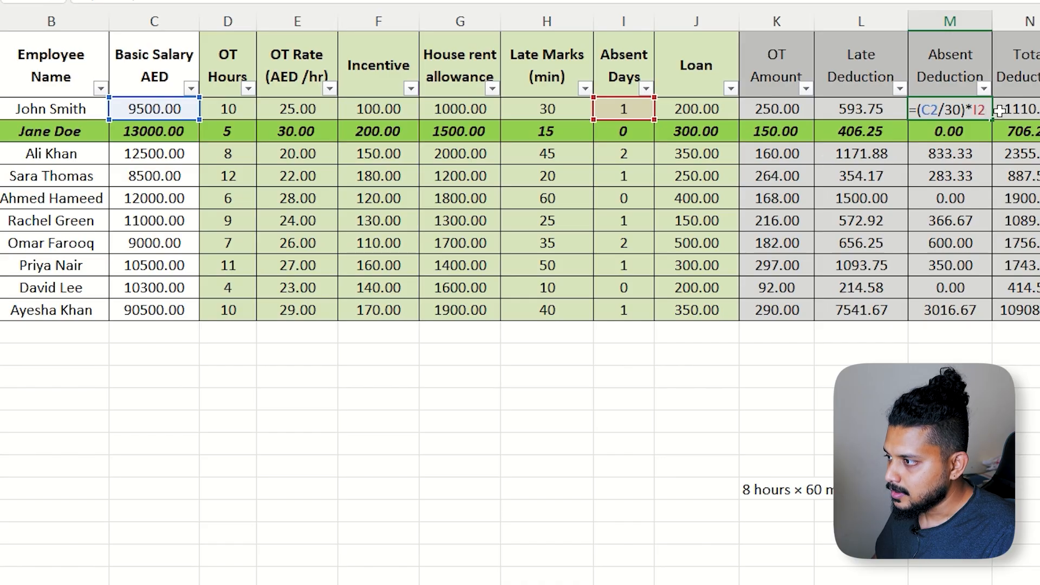
{"action": "key", "text": "ctrl+Return"}
{"action": "left_click", "coordinate": [845, 86]}
{"action": "left_click_drag", "start_coordinate": [846, 86], "coordinate": [955, 105]}
Step: Examine the first employee's Total Deduction formula in N2 and Net Salary formula in O2 without changing them
{"action": "left_click", "coordinate": [1028, 87]}
{"action": "left_click", "coordinate": [1035, 107]}
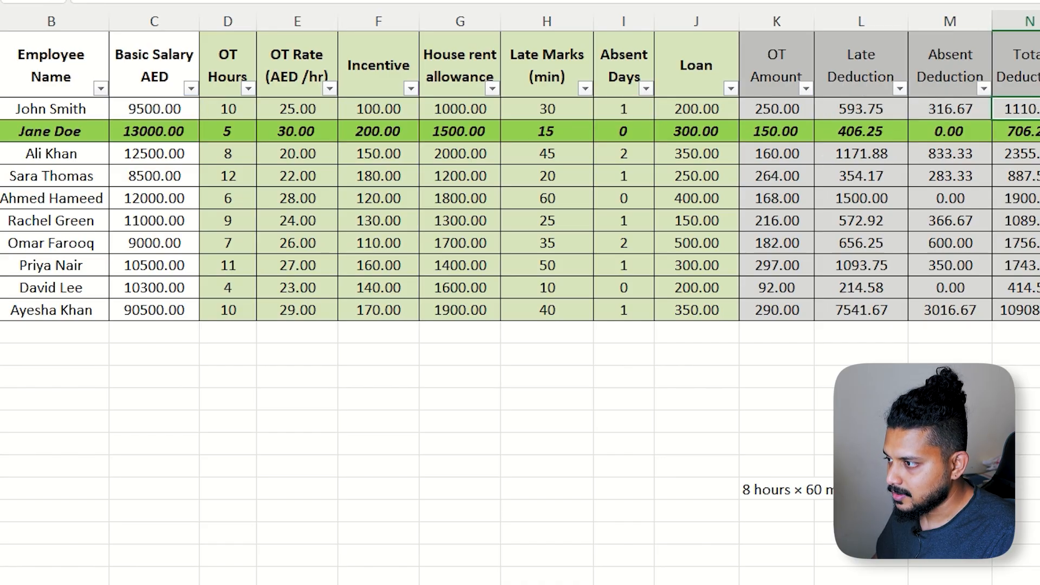
{"action": "double_click", "coordinate": [1035, 107]}
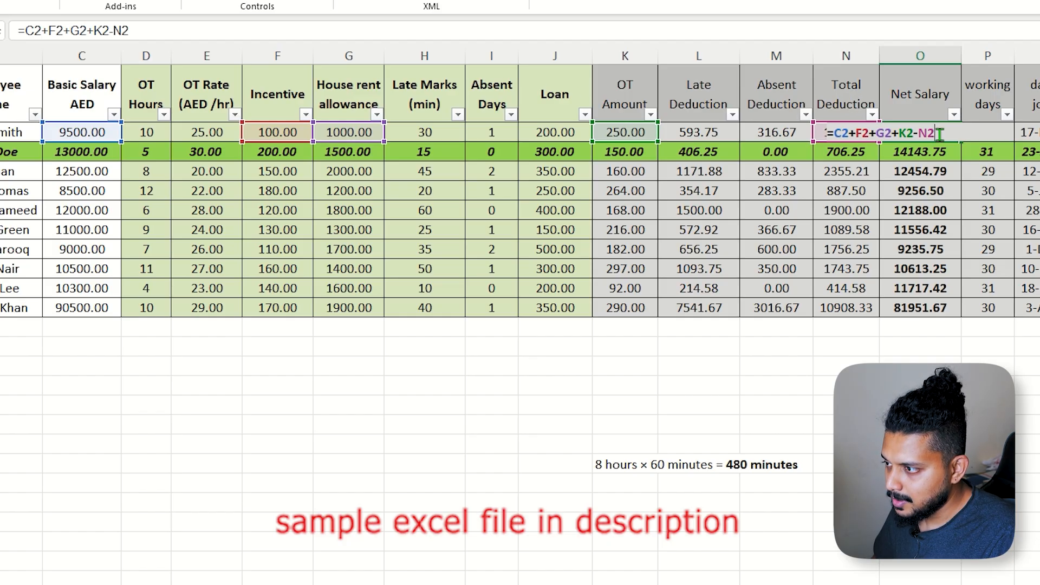
{"action": "key", "text": "Return"}
{"action": "left_click", "coordinate": [858, 135]}
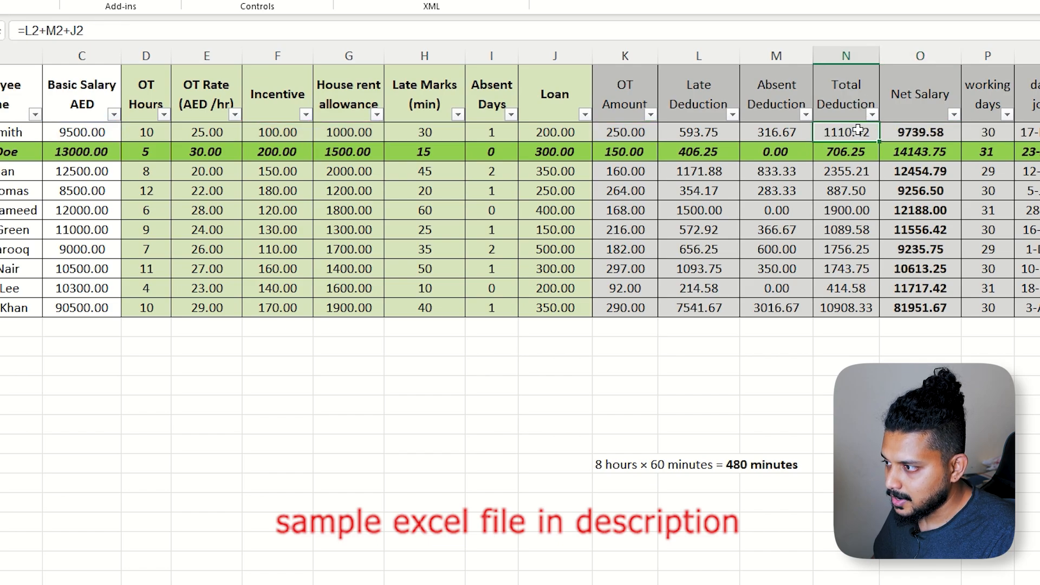
{"action": "left_click", "coordinate": [928, 131]}
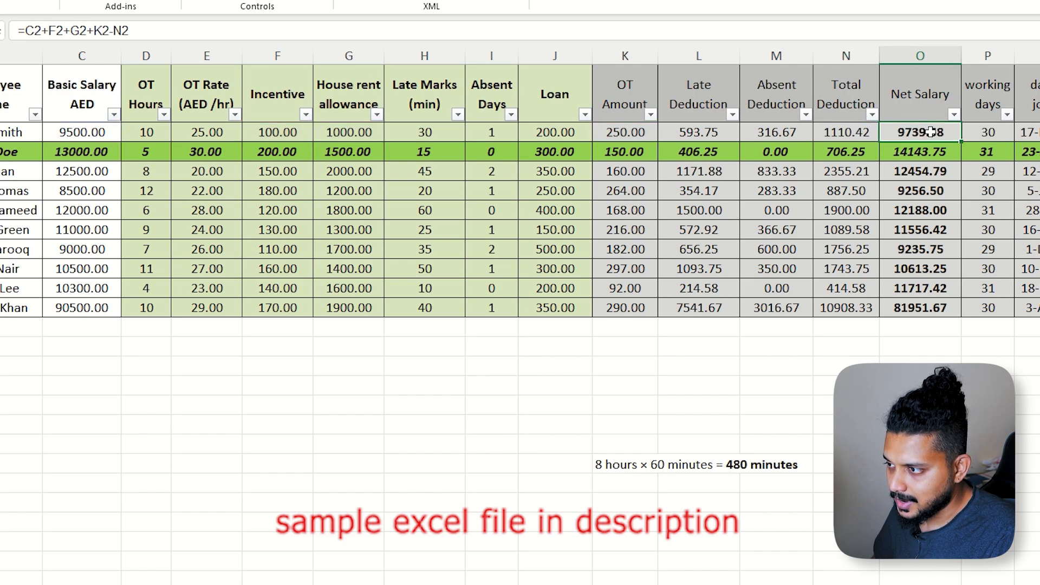
Step: Enter "june 25" as the month in R2, check the first employee's working days, and fill the month down to R11
{"action": "left_click", "coordinate": [872, 132]}
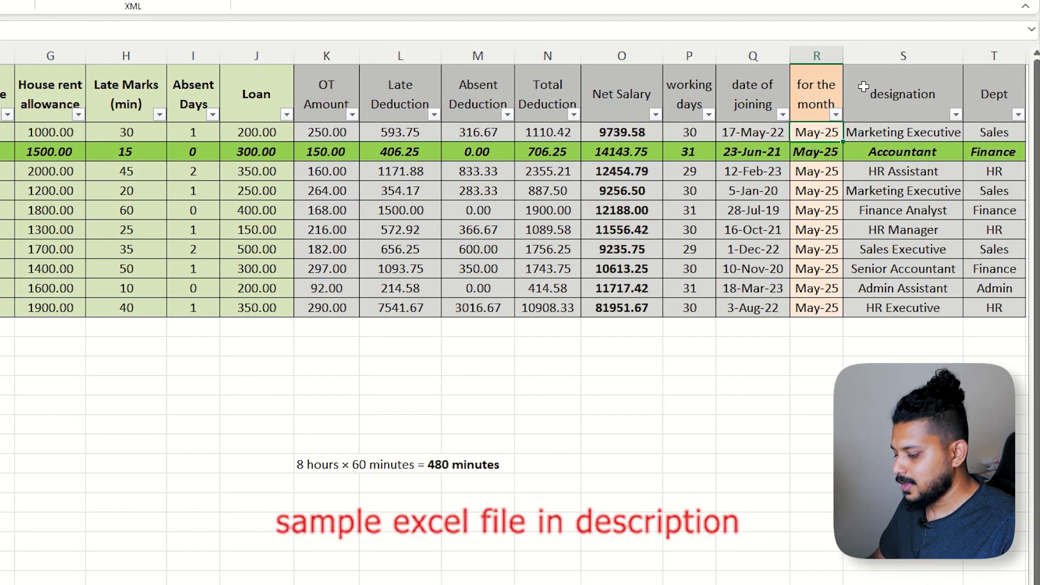
{"action": "type", "text": "june 25"}
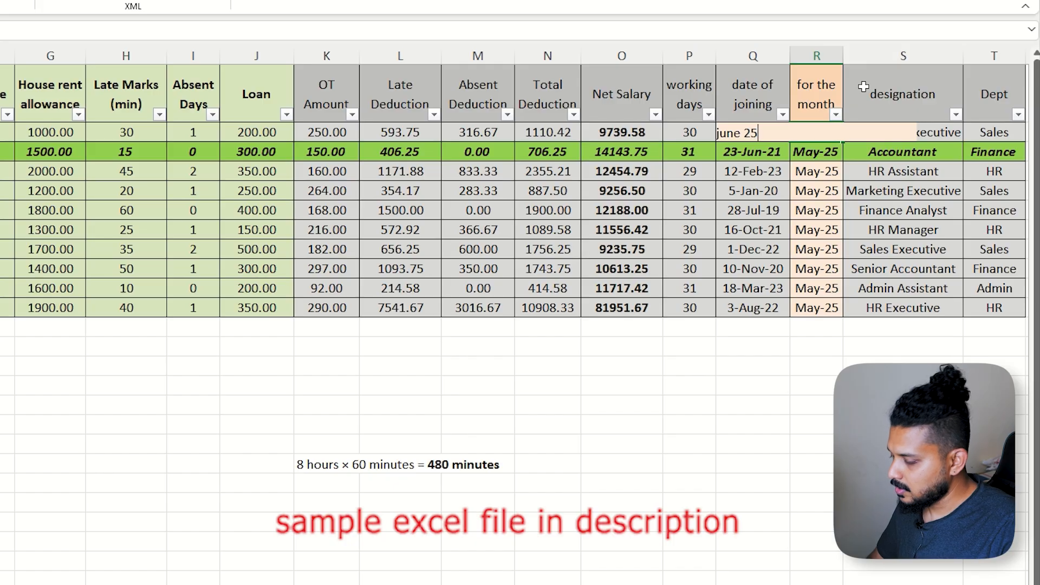
{"action": "key", "text": "Return"}
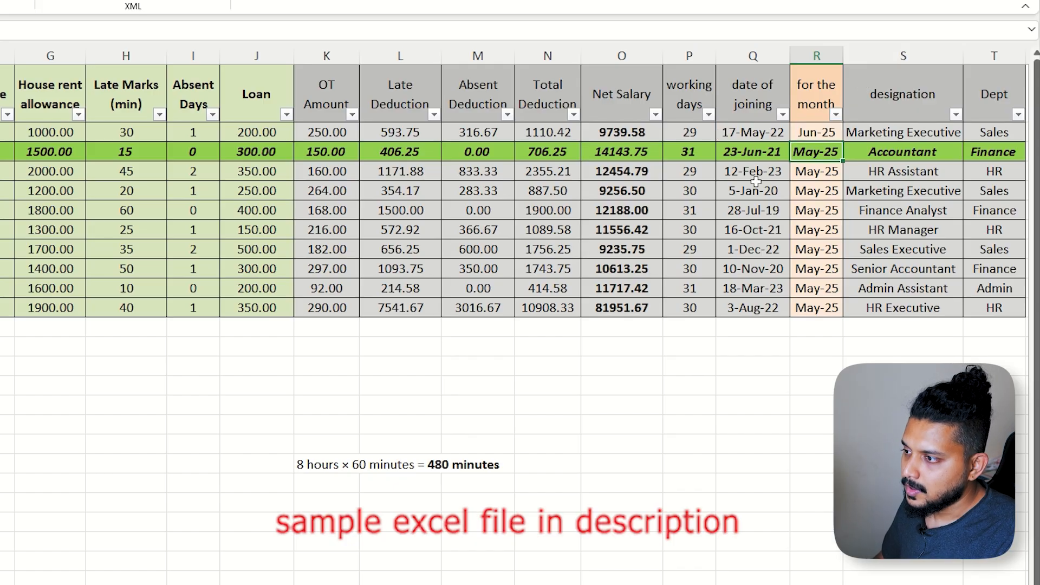
{"action": "left_click", "coordinate": [694, 133]}
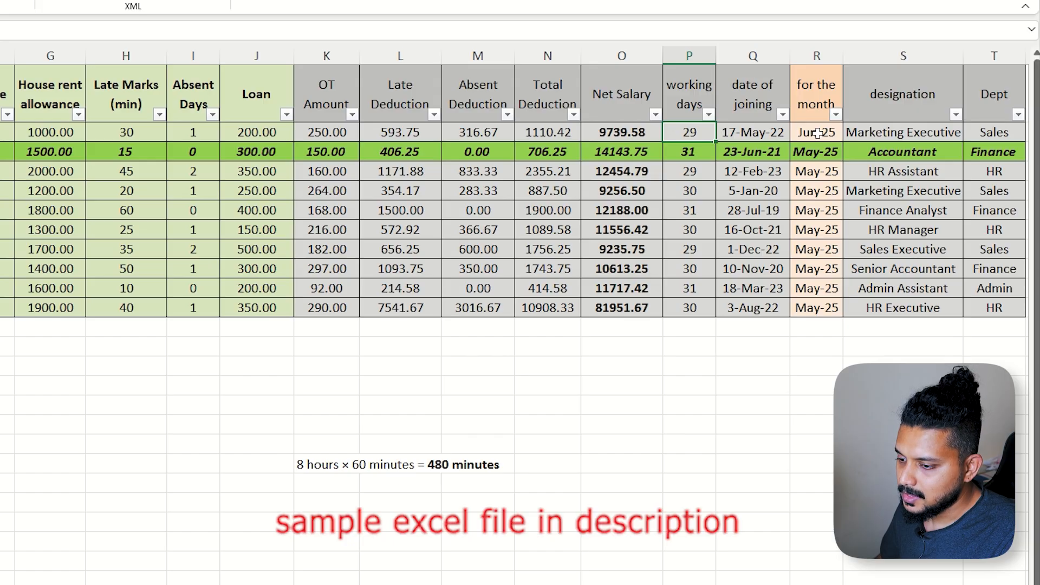
{"action": "left_click_drag", "start_coordinate": [818, 133], "coordinate": [813, 308]}
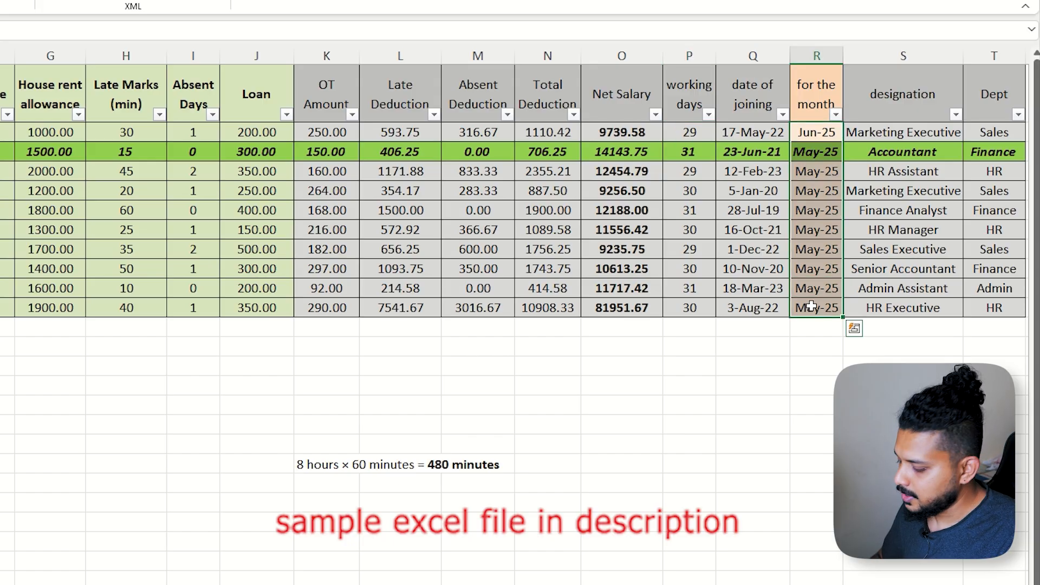
{"action": "key", "text": "ctrl+d"}
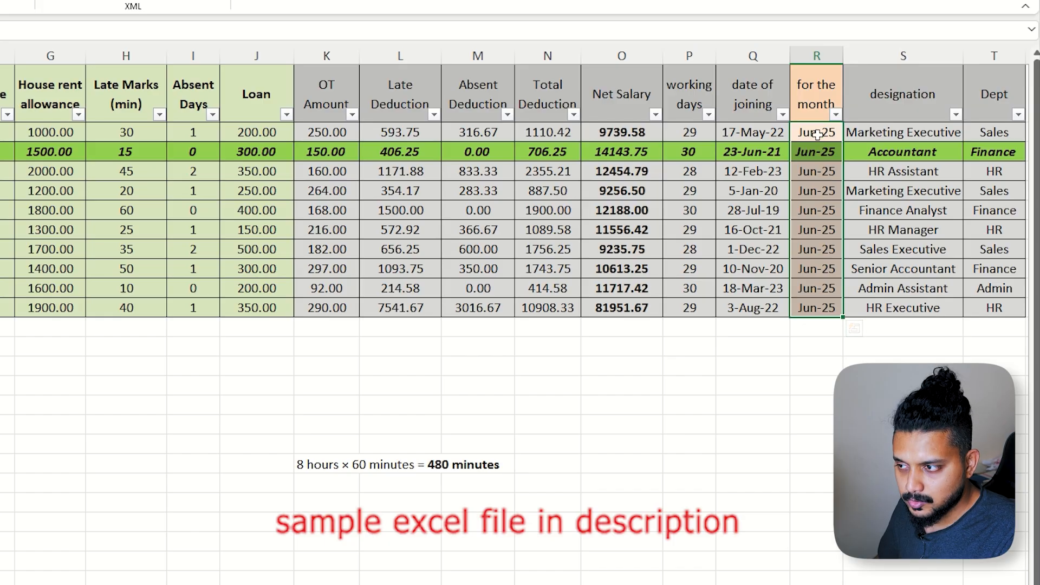
Step: Review the Salary Sheet's designation, department and date of joining columns
{"action": "left_click", "coordinate": [900, 100]}
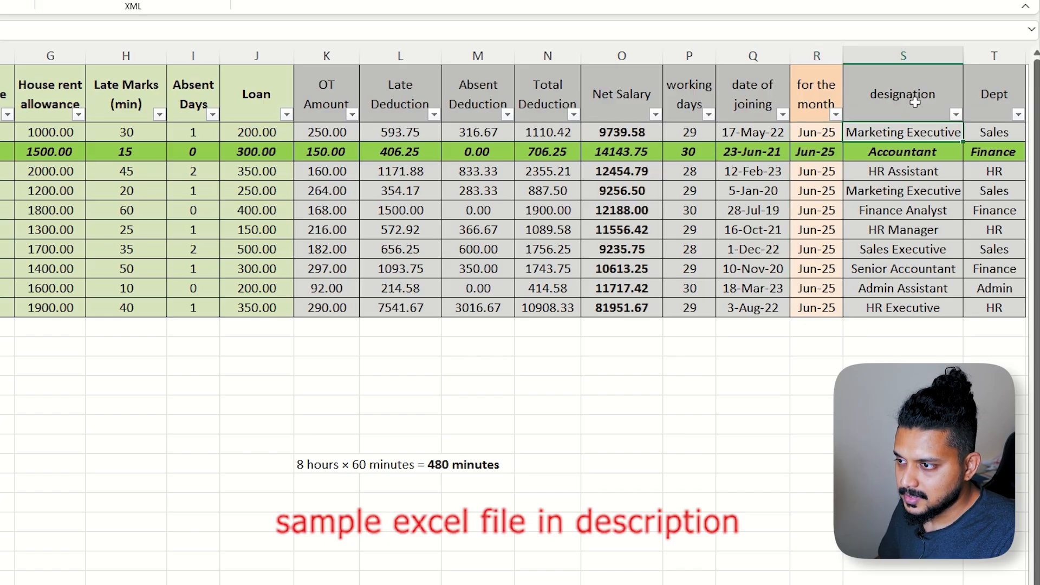
{"action": "left_click", "coordinate": [991, 103]}
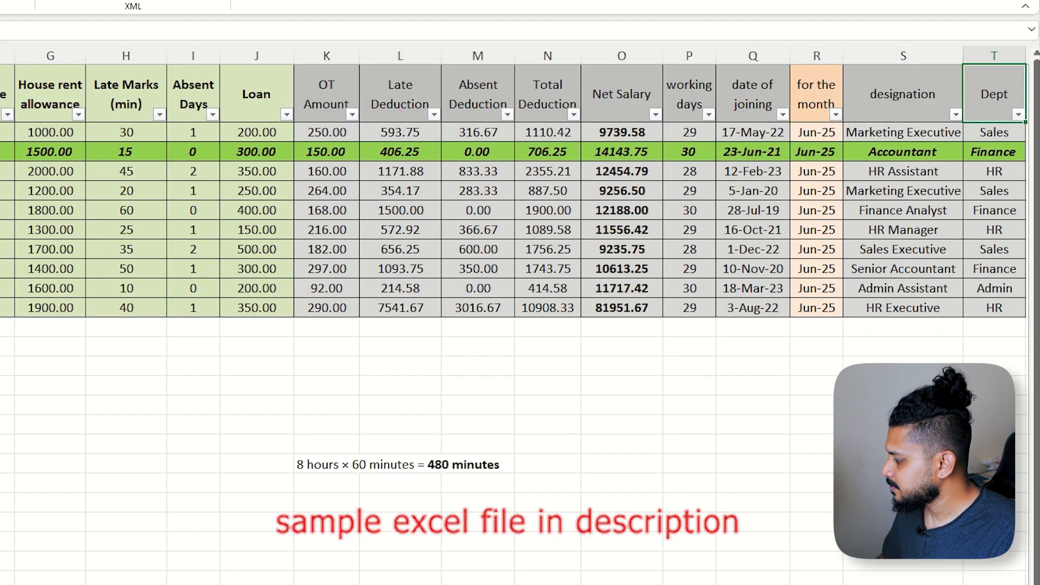
{"action": "key", "text": "ctrl+z"}
{"action": "left_click", "coordinate": [769, 133]}
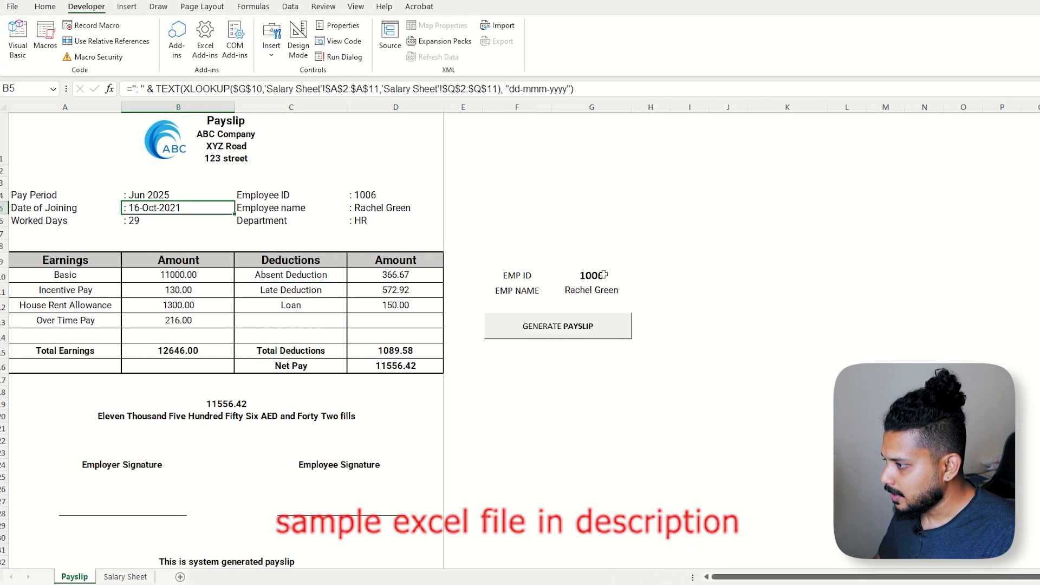
Step: Set EMP ID on the Payslip sheet to the seventh listed employee
{"action": "left_click", "coordinate": [623, 276]}
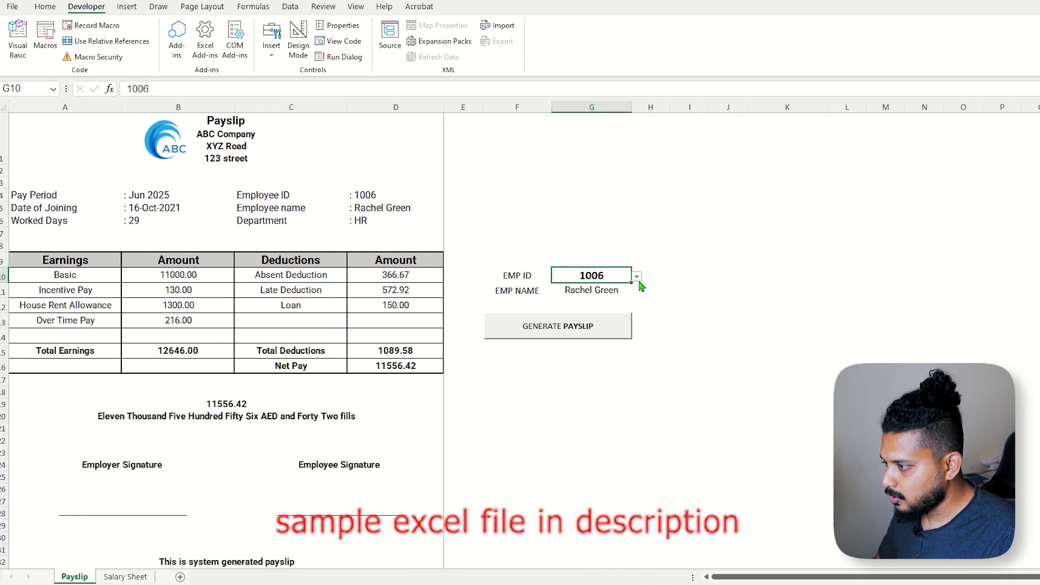
{"action": "left_click", "coordinate": [637, 278]}
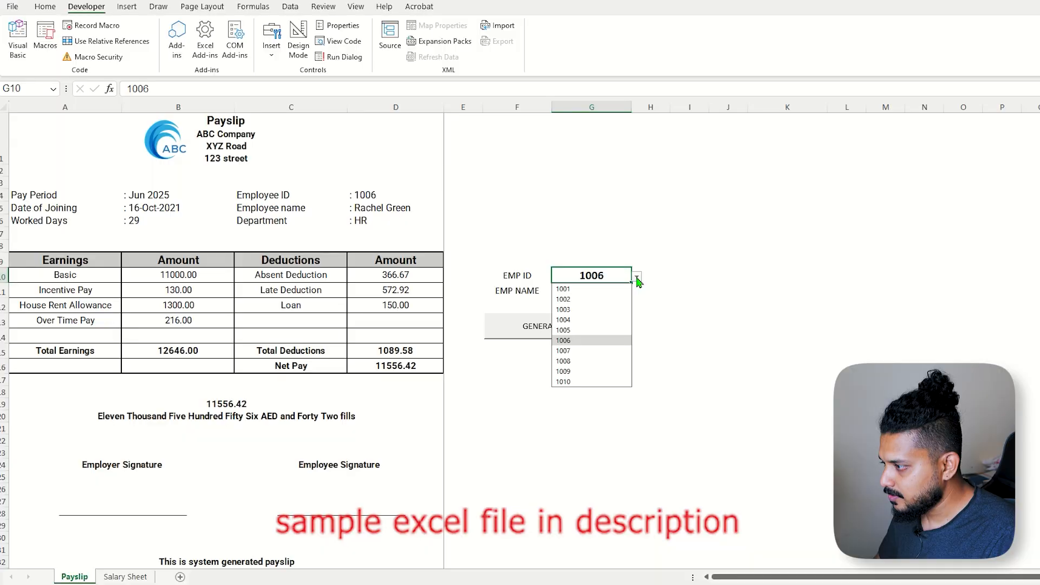
{"action": "left_click", "coordinate": [580, 352]}
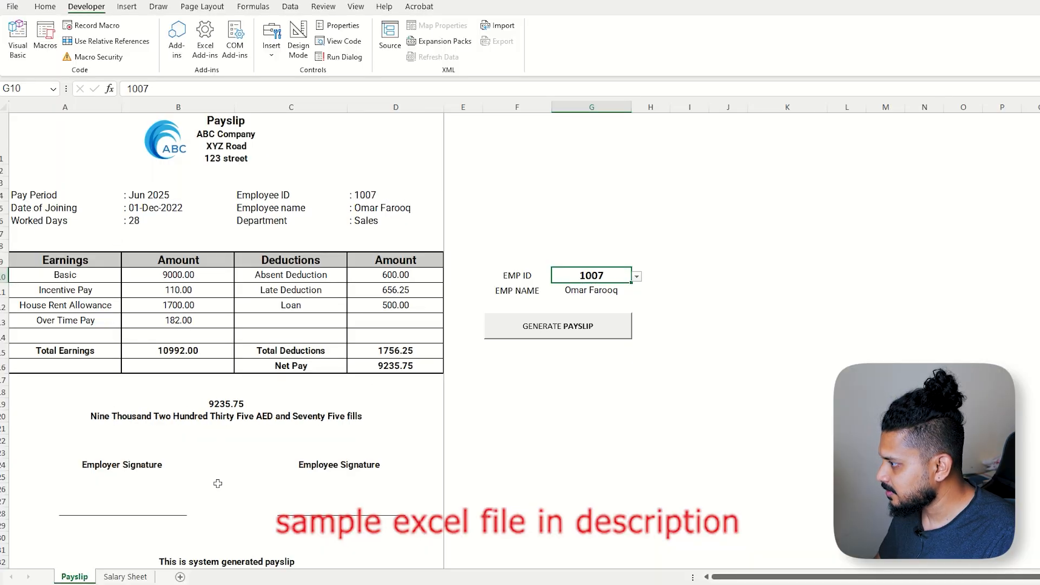
Step: Examine the Pay Period lookup formula in B4 without changing it, and check the Employee ID column it references on the Salary Sheet
{"action": "double_click", "coordinate": [199, 195]}
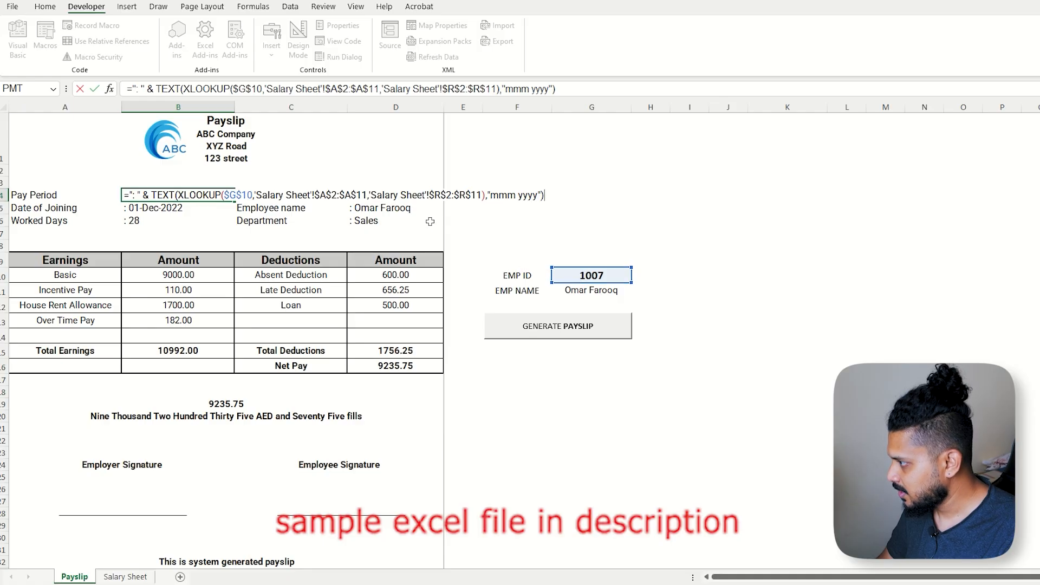
{"action": "key", "text": "Escape"}
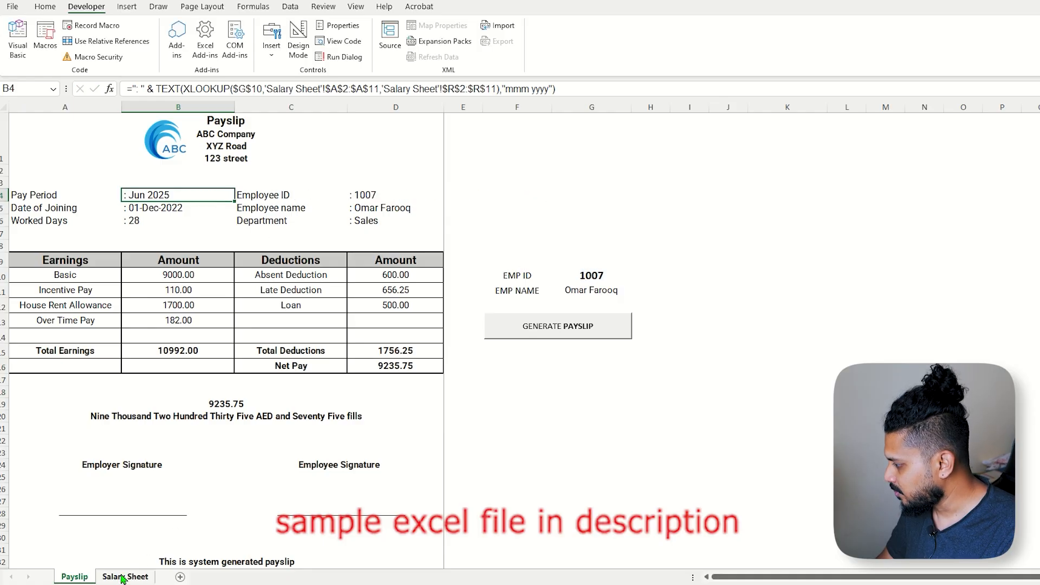
{"action": "left_click", "coordinate": [123, 577]}
{"action": "left_click", "coordinate": [54, 179]}
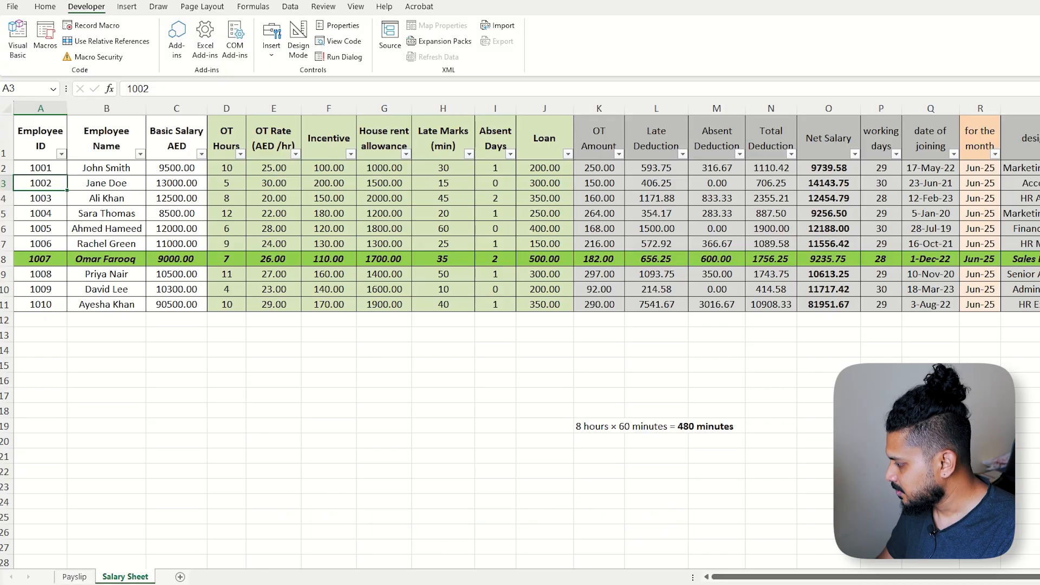
Step: Return to the Payslip sheet and inspect the Employee ID, Employee name and Department formulas in D4:D6
{"action": "left_click", "coordinate": [74, 577]}
{"action": "left_click", "coordinate": [368, 196]}
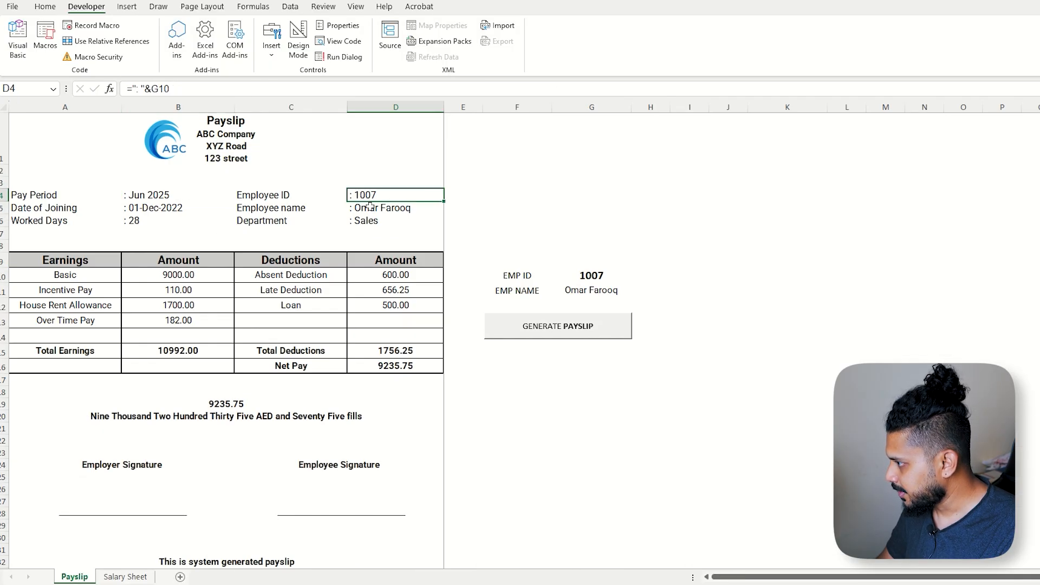
{"action": "left_click", "coordinate": [368, 208]}
{"action": "left_click", "coordinate": [368, 220]}
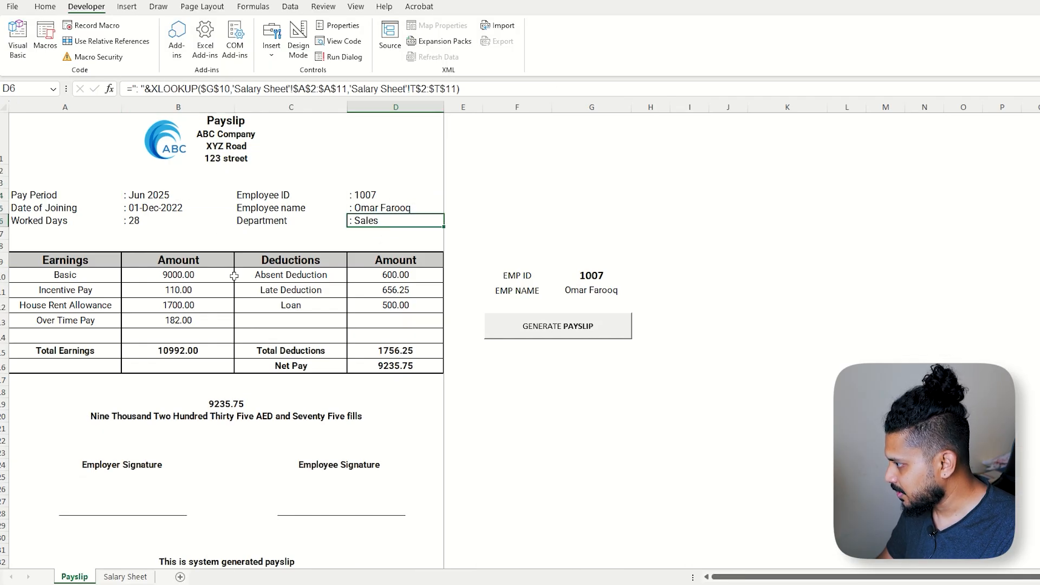
Step: Review the lookup formulas behind the earnings amounts in B10:B13 and the deduction amounts in D10:D12
{"action": "left_click_drag", "start_coordinate": [174, 274], "coordinate": [178, 321]}
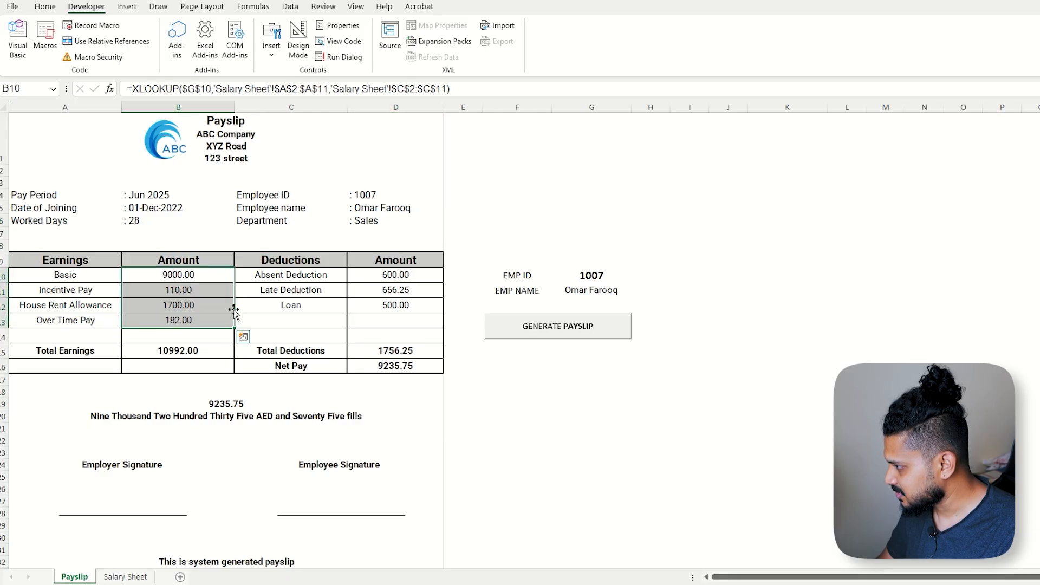
{"action": "left_click_drag", "start_coordinate": [368, 277], "coordinate": [370, 301]}
{"action": "left_click", "coordinate": [225, 306]}
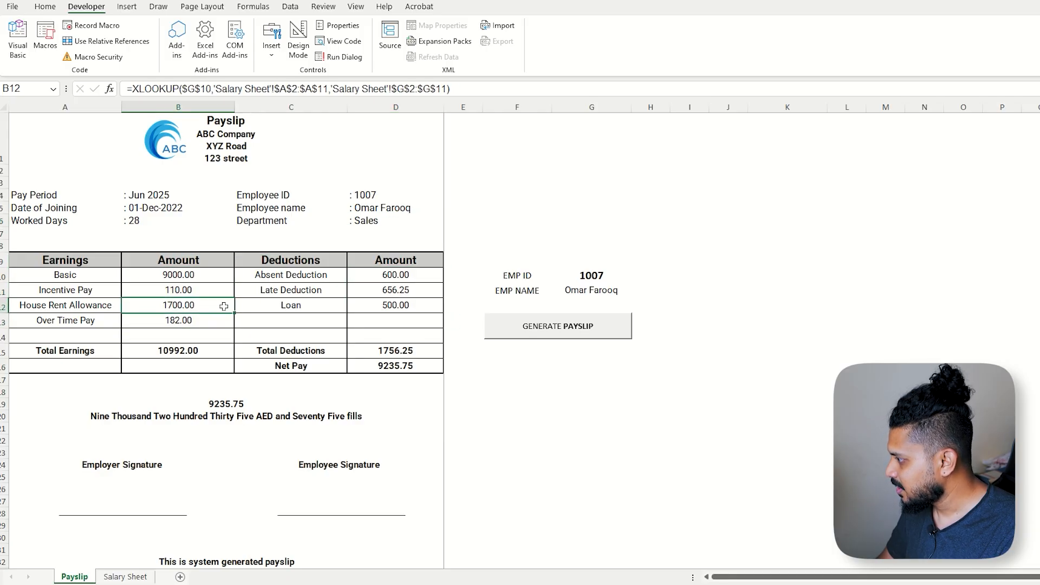
Step: Examine the SUM formulas for Total Deductions in D15 and Total Earnings in B15 without changing them
{"action": "left_click", "coordinate": [216, 352]}
{"action": "left_click", "coordinate": [381, 355]}
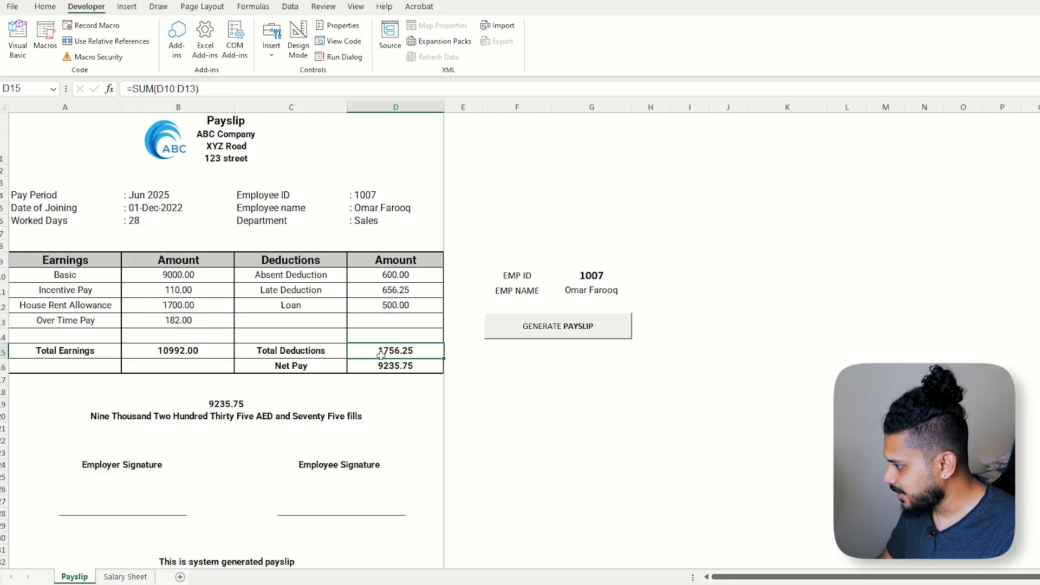
{"action": "double_click", "coordinate": [428, 354]}
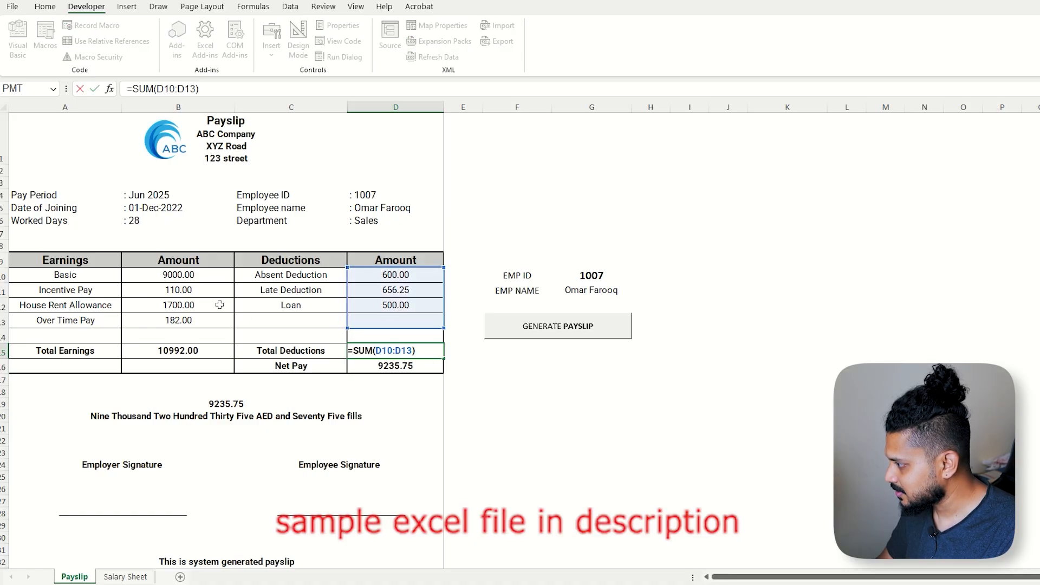
{"action": "key", "text": "Escape"}
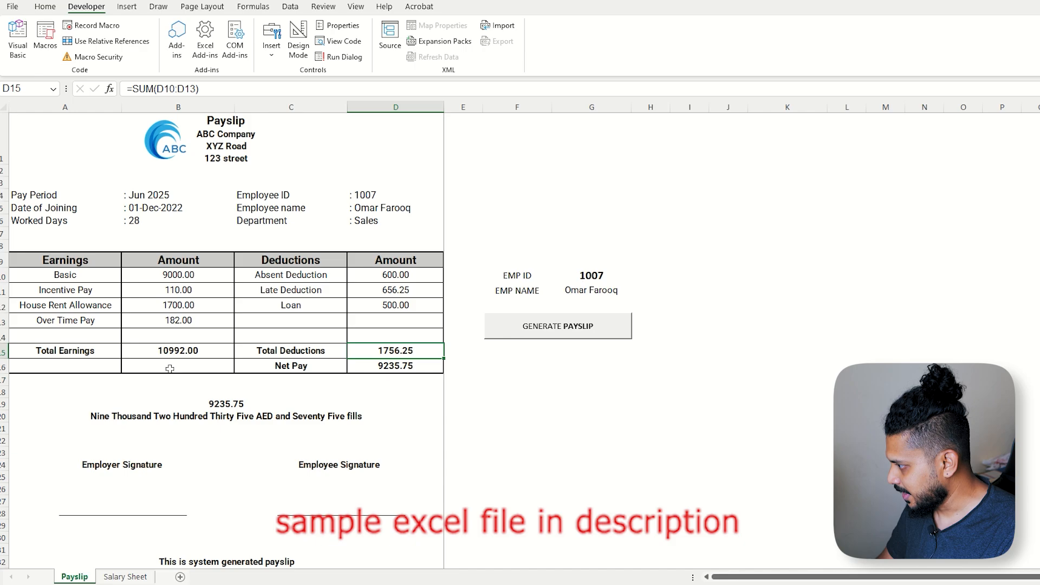
{"action": "double_click", "coordinate": [178, 354]}
{"action": "key", "text": "Escape"}
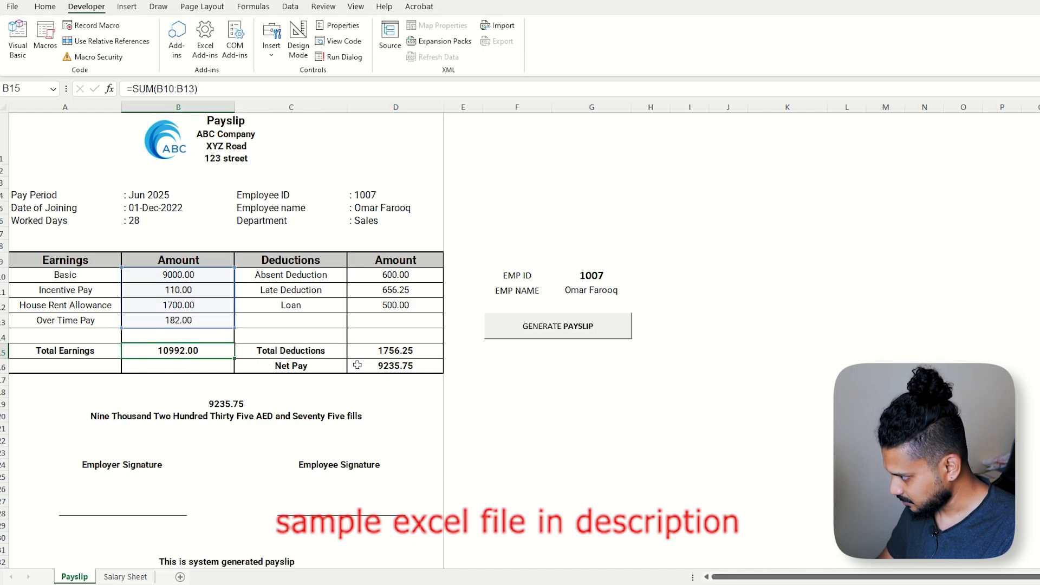
Step: Examine the Net Pay formula in D16 and the amount-in-words formula in A20 without changing them
{"action": "left_click", "coordinate": [428, 367]}
{"action": "key", "text": "F2"}
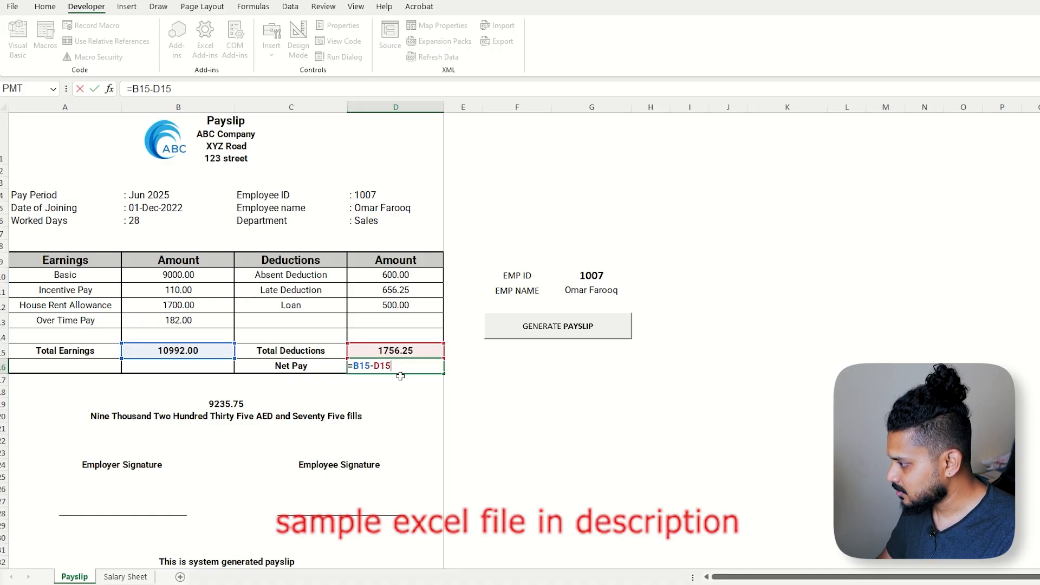
{"action": "key", "text": "Escape"}
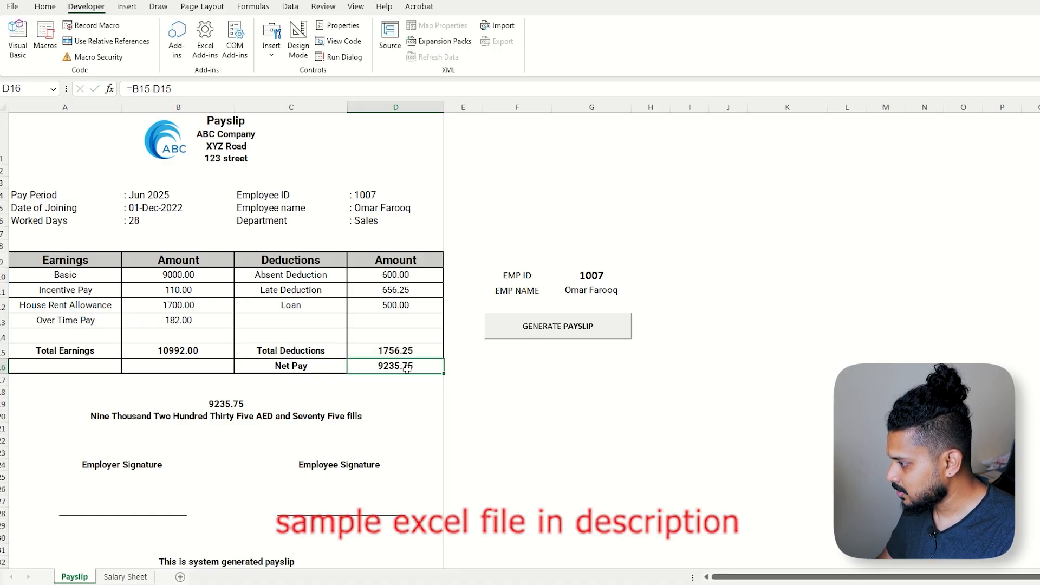
{"action": "left_click", "coordinate": [231, 415]}
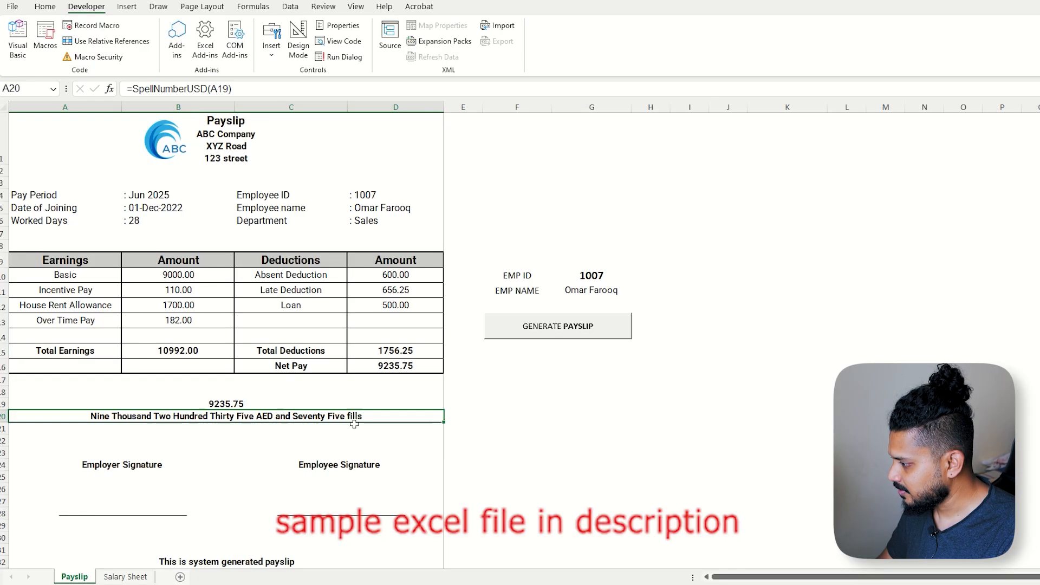
Step: Set EMP ID to the eighth listed employee and check the Employee name lookup in D5
{"action": "left_click", "coordinate": [604, 278]}
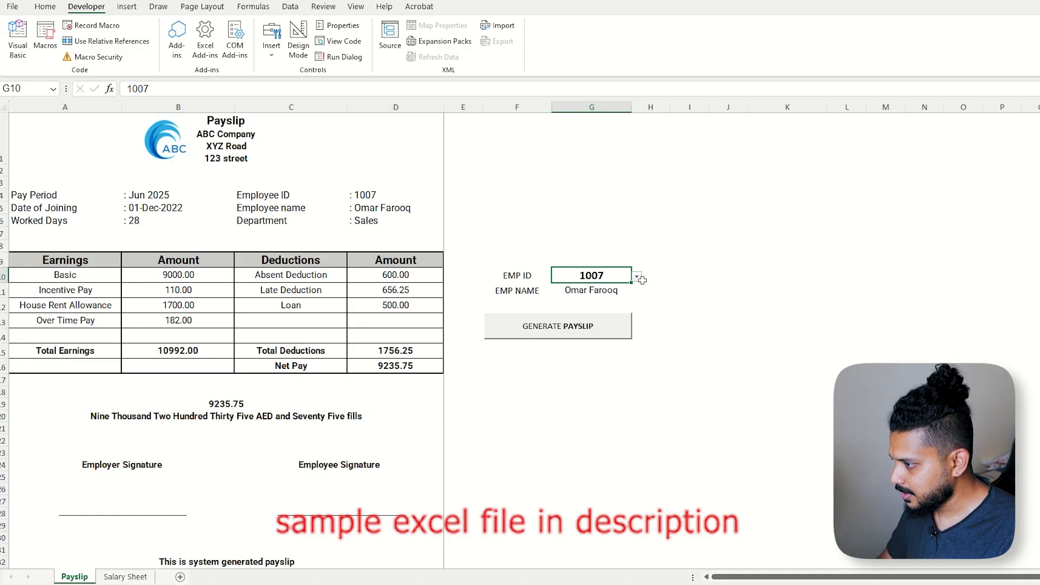
{"action": "left_click", "coordinate": [637, 276]}
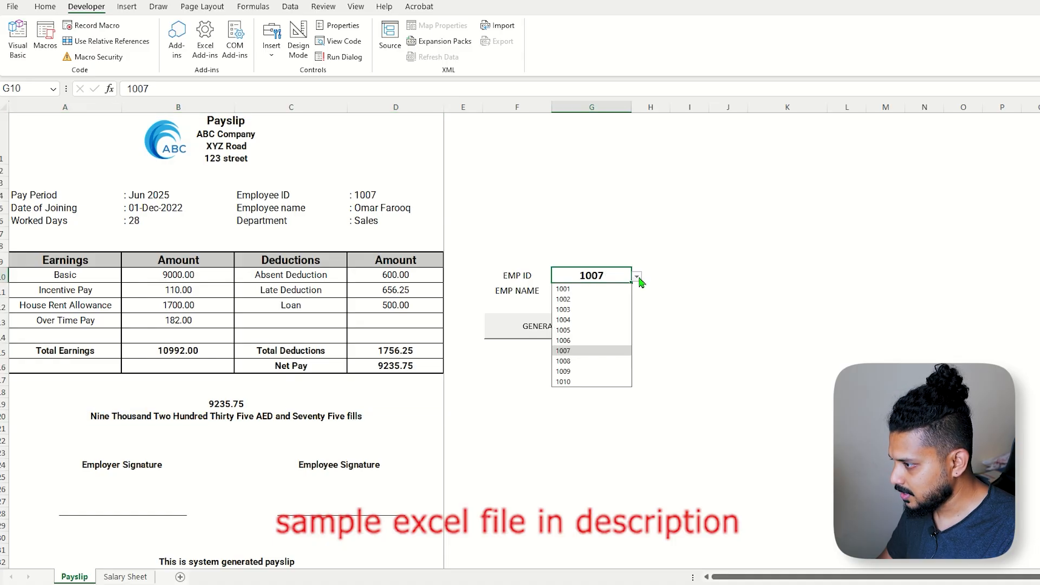
{"action": "left_click", "coordinate": [566, 361]}
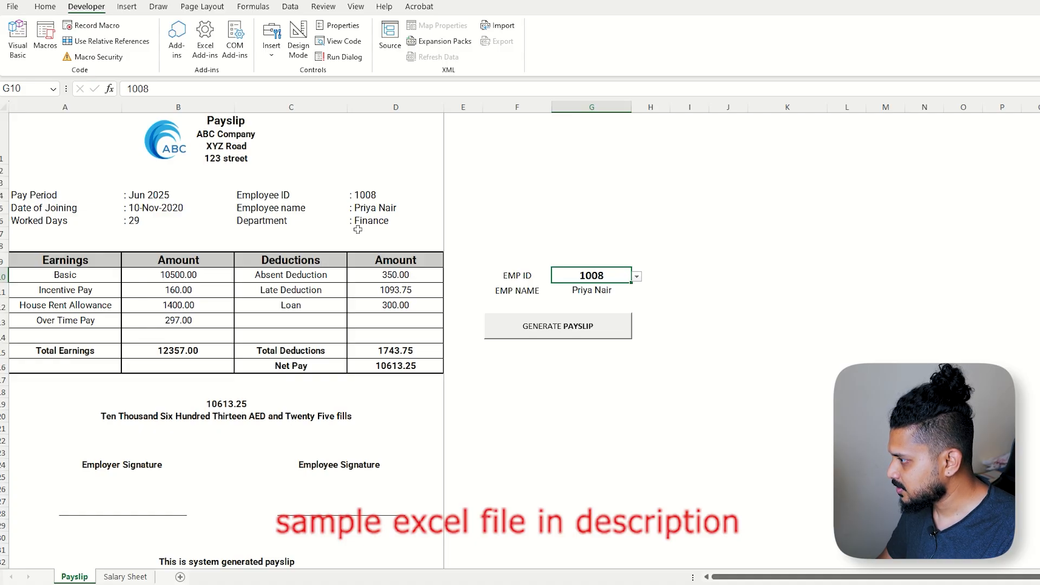
{"action": "left_click", "coordinate": [370, 211]}
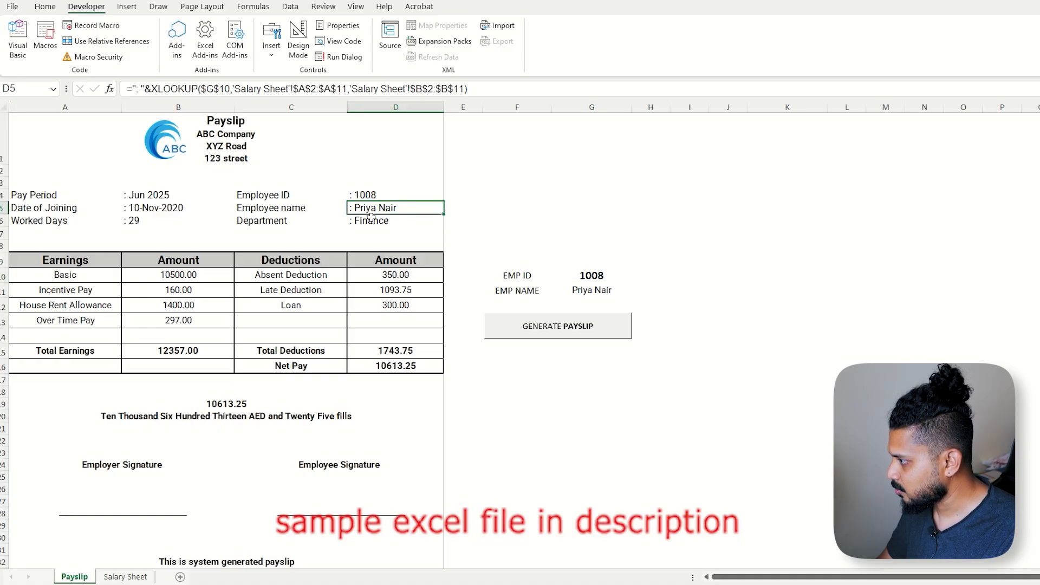
Step: Check the Department lookup in D6, then generate the selected employee's payslip PDF and locate it in the salary slip folder
{"action": "left_click", "coordinate": [371, 221]}
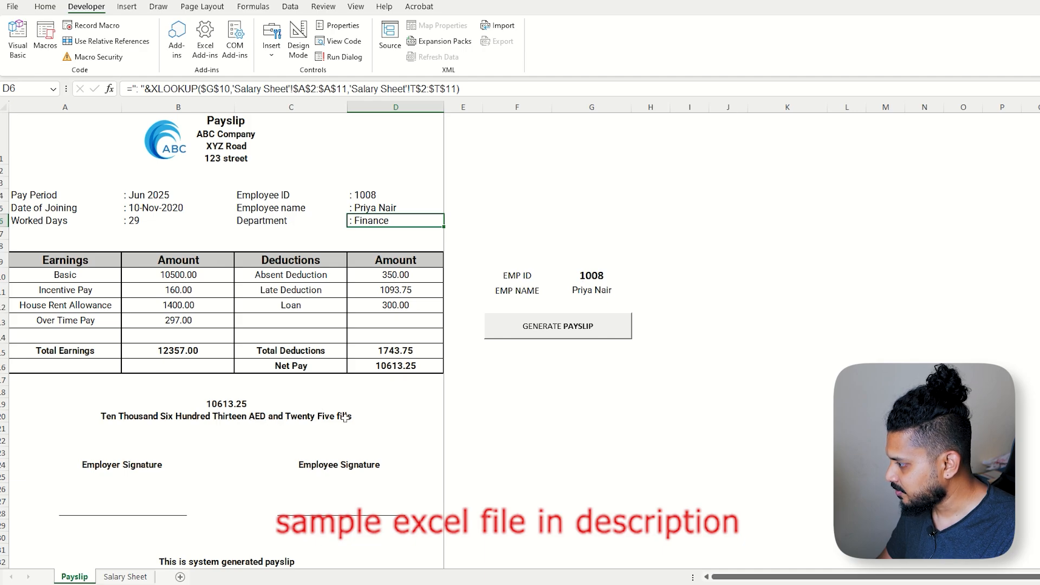
{"action": "left_click", "coordinate": [564, 337]}
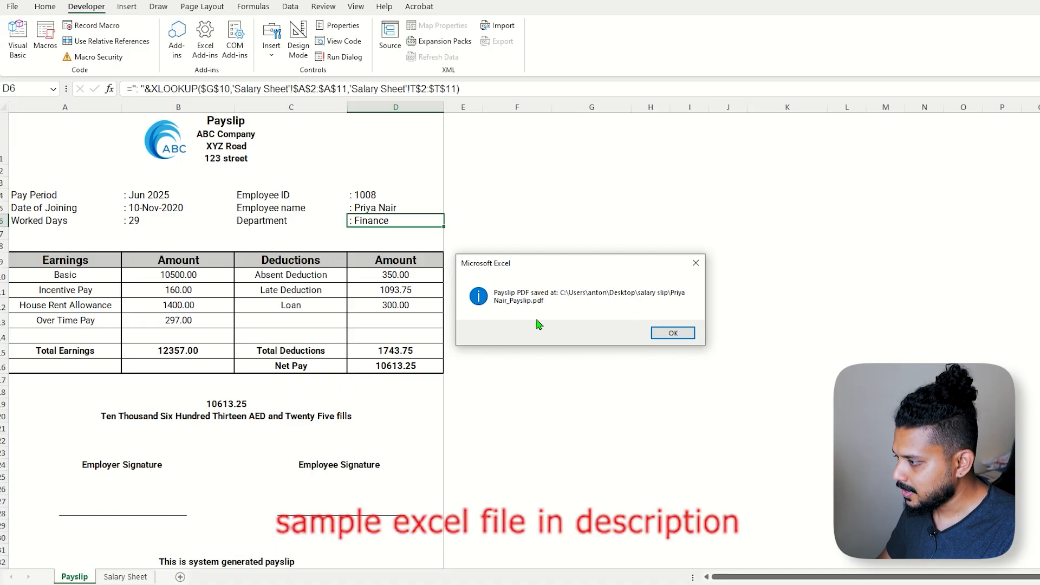
{"action": "left_click", "coordinate": [672, 335]}
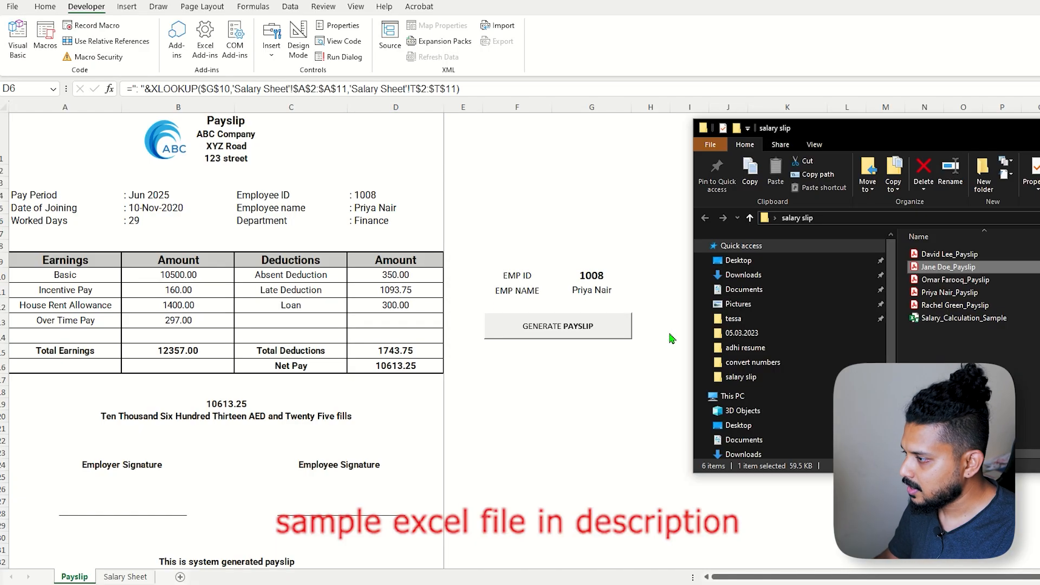
{"action": "left_click", "coordinate": [942, 295]}
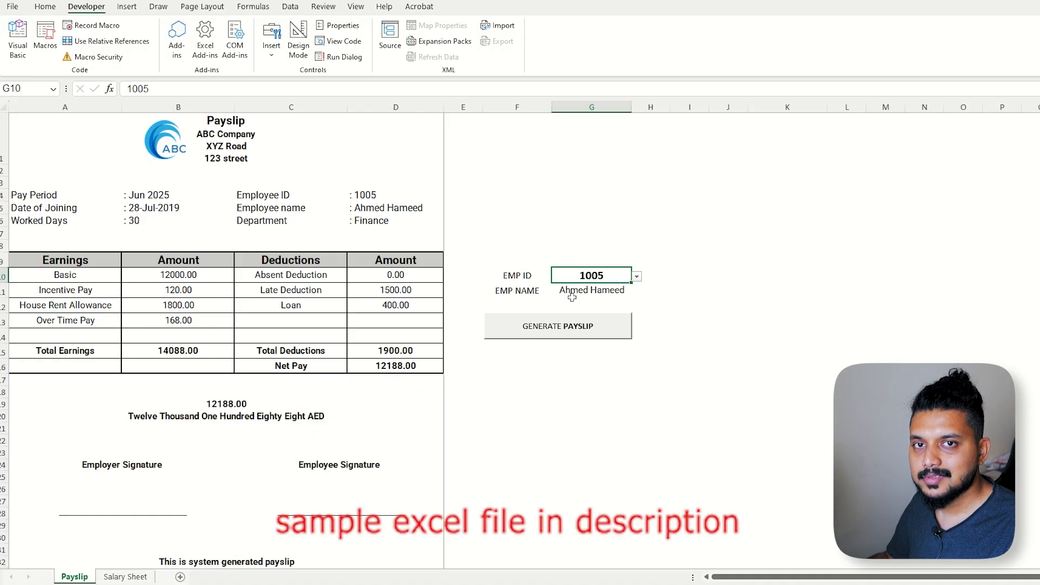
Step: Insert six blank rows above row 7 on the Salary Sheet, directly below the fifth employee
{"action": "left_click", "coordinate": [437, 260]}
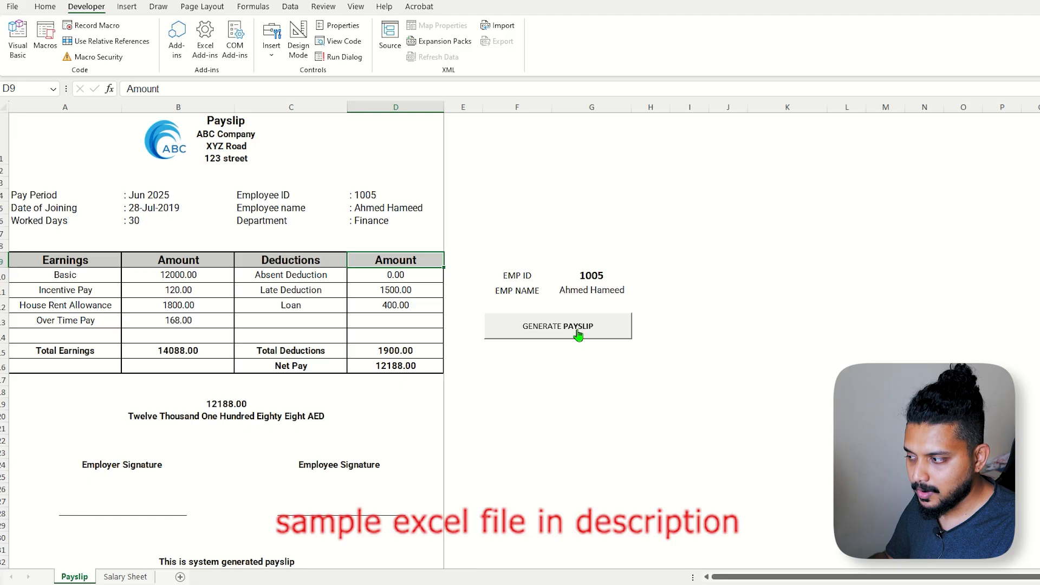
{"action": "left_click", "coordinate": [126, 576]}
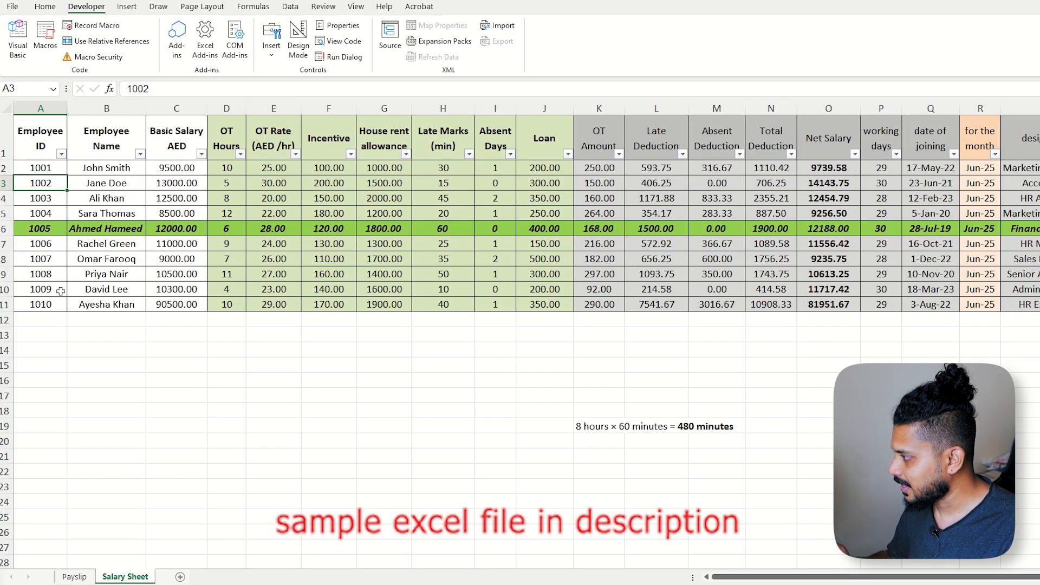
{"action": "left_click", "coordinate": [4, 243]}
{"action": "key", "text": "ctrl+shift+plus"}
{"action": "key", "text": "ctrl+shift+plus"}
{"action": "key", "text": "ctrl+shift+plus"}
{"action": "key", "text": "ctrl+shift+plus"}
{"action": "key", "text": "ctrl+shift+plus"}
{"action": "key", "text": "ctrl+shift+plus"}
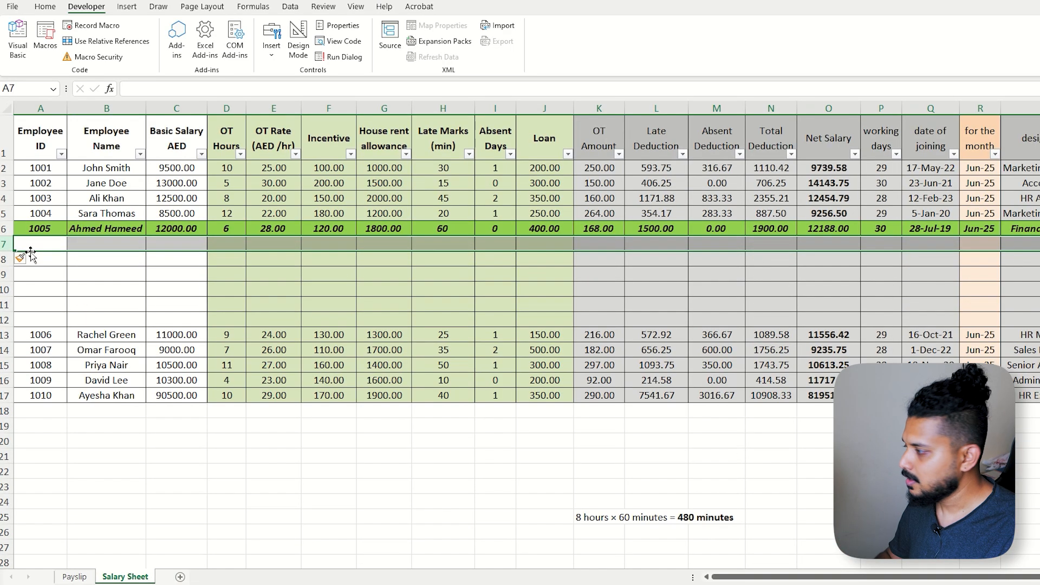
Step: Enter made-up employee IDs in A7:A12 of the Salary Sheet, one for each inserted row
{"action": "left_click", "coordinate": [130, 268]}
{"action": "left_click", "coordinate": [54, 238]}
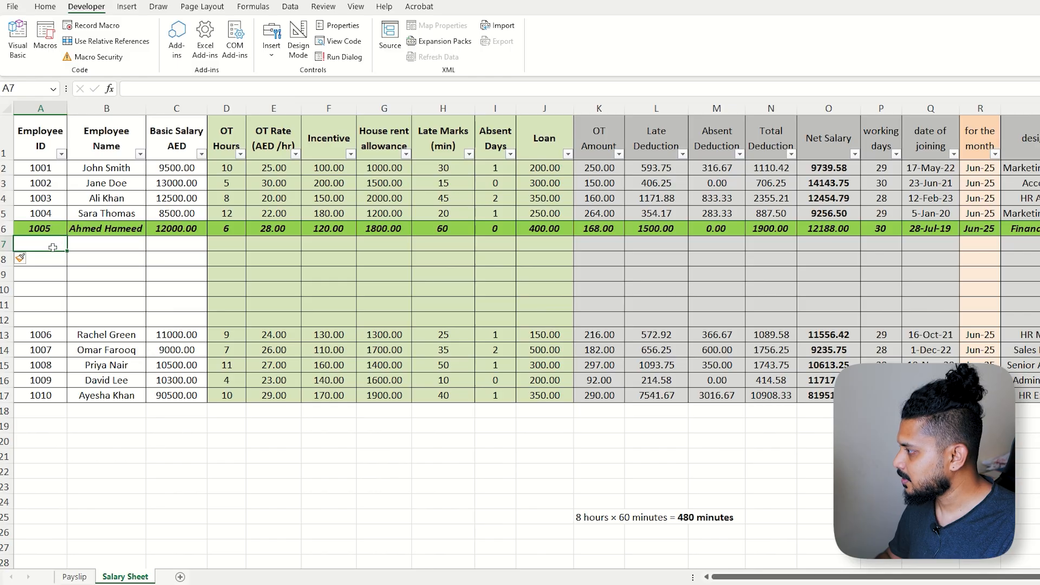
{"action": "type", "text": "123587"}
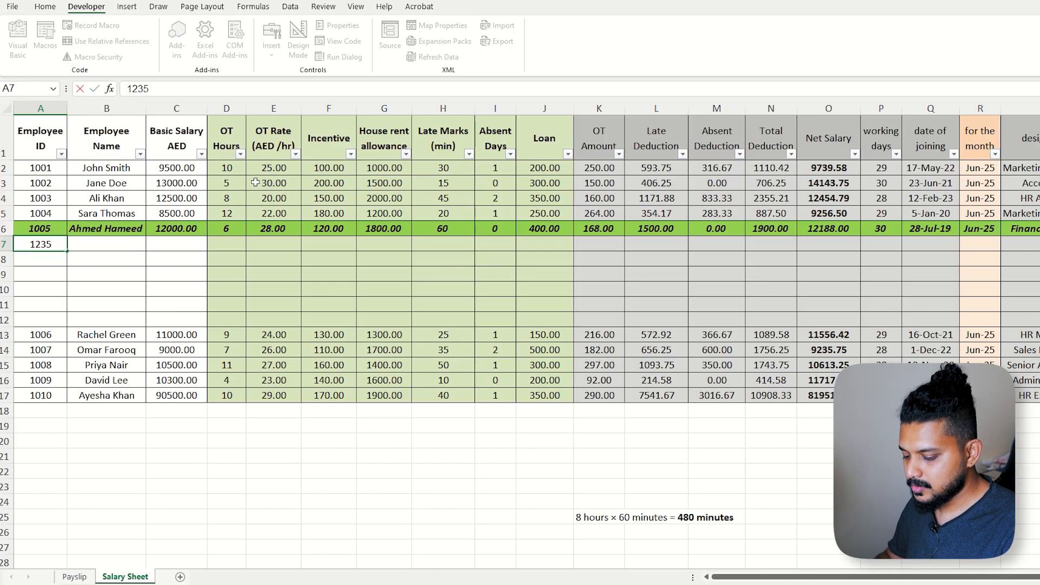
{"action": "key", "text": "Return"}
{"action": "type", "text": "125638"}
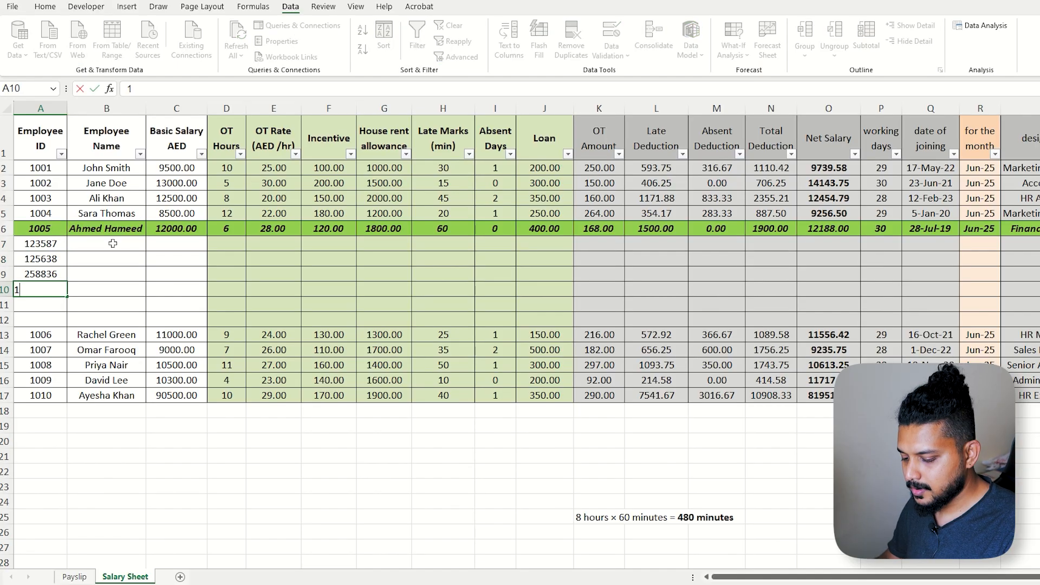
{"action": "type", "text": "4"}
{"action": "key", "text": "Return"}
{"action": "type", "text": "123"}
{"action": "key", "text": "Return"}
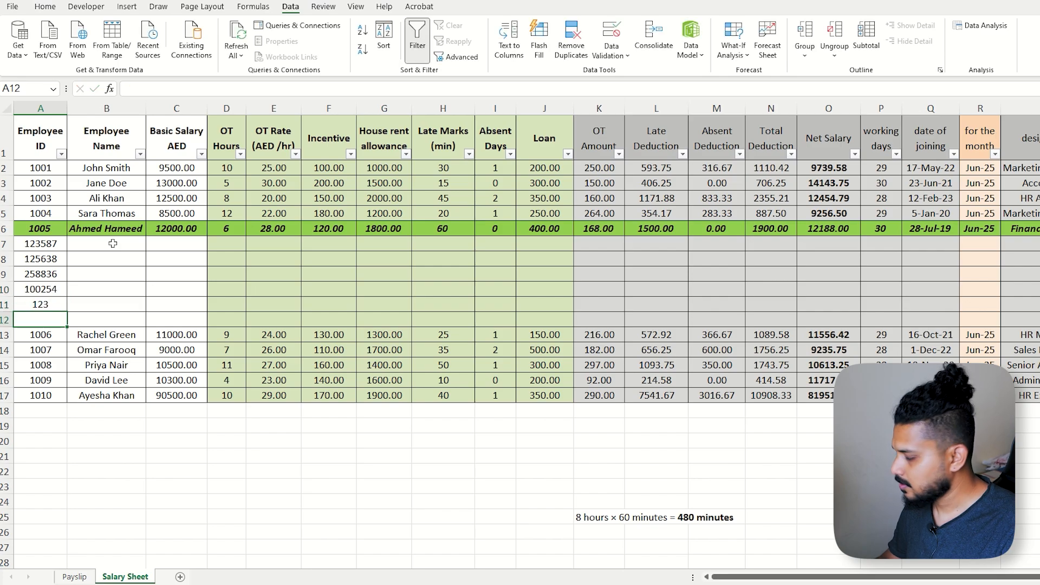
{"action": "type", "text": "456"}
{"action": "key", "text": "Return"}
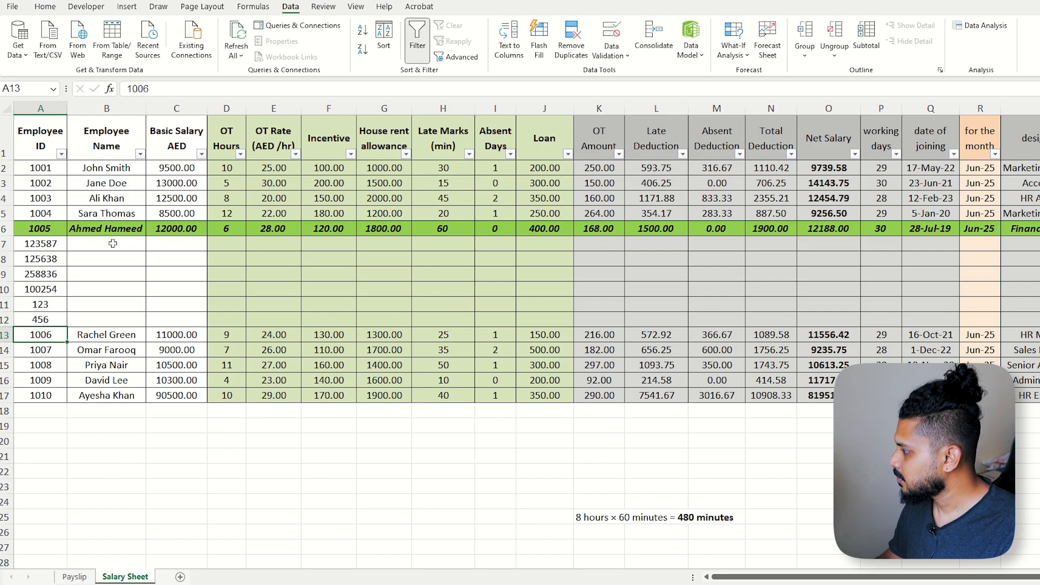
Step: Set EMP ID on the Payslip sheet to the new ID stored in A11 of the Salary Sheet
{"action": "left_click", "coordinate": [55, 244]}
{"action": "left_click", "coordinate": [75, 576]}
{"action": "left_click", "coordinate": [637, 276]}
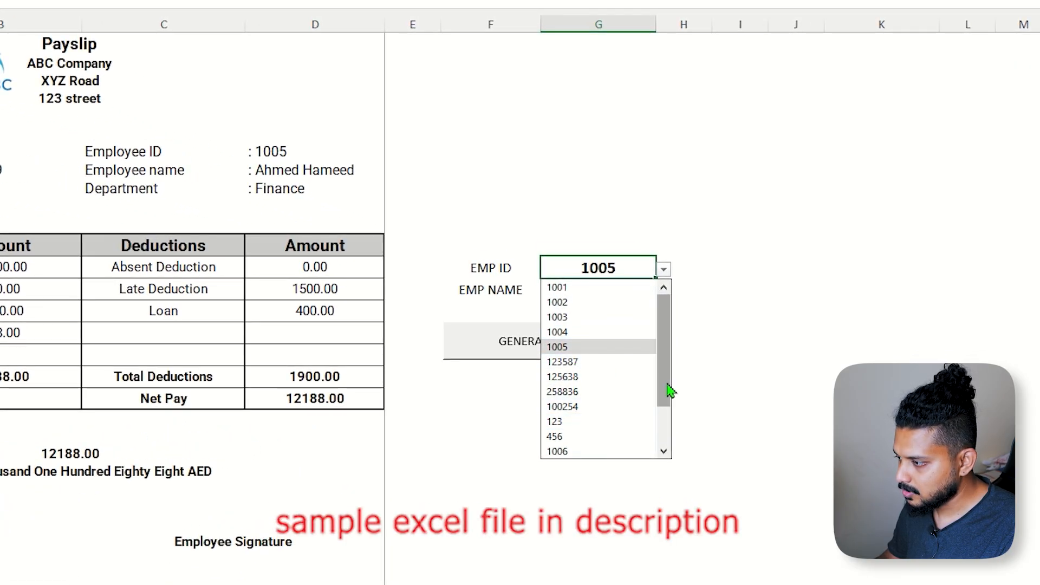
{"action": "left_click_drag", "start_coordinate": [670, 390], "coordinate": [669, 429]}
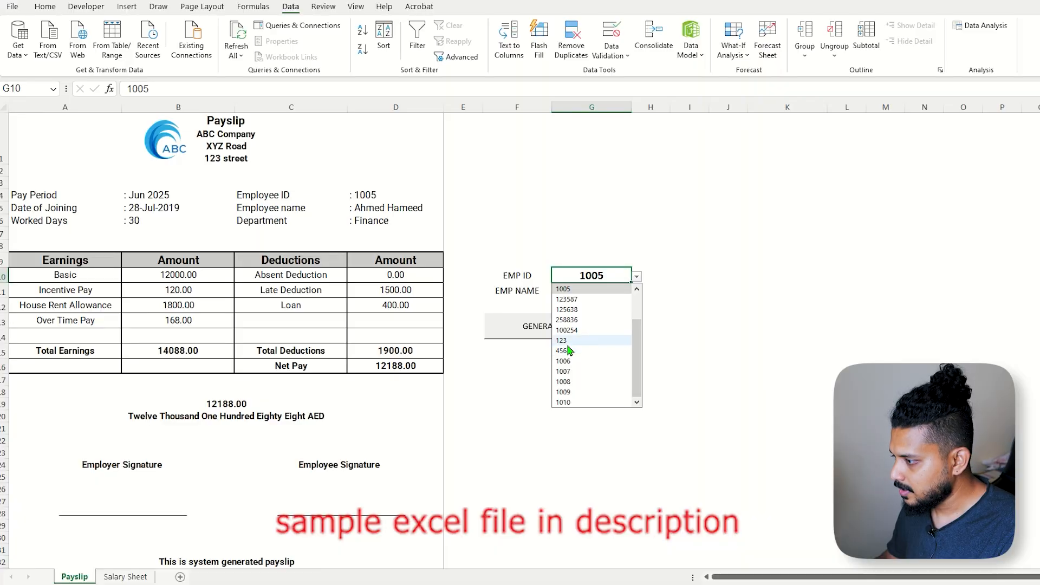
{"action": "left_click", "coordinate": [567, 341]}
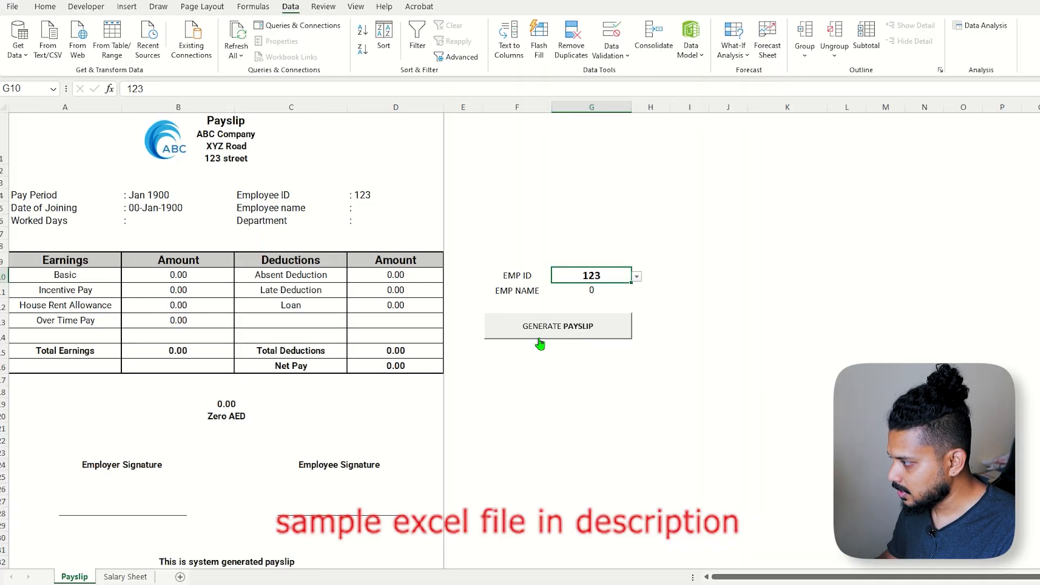
Step: In row 7 of the Salary Sheet, enter the employee's name, basic salary 20000, OT hours 2, OT rate 50 and incentive 200
{"action": "left_click", "coordinate": [125, 577]}
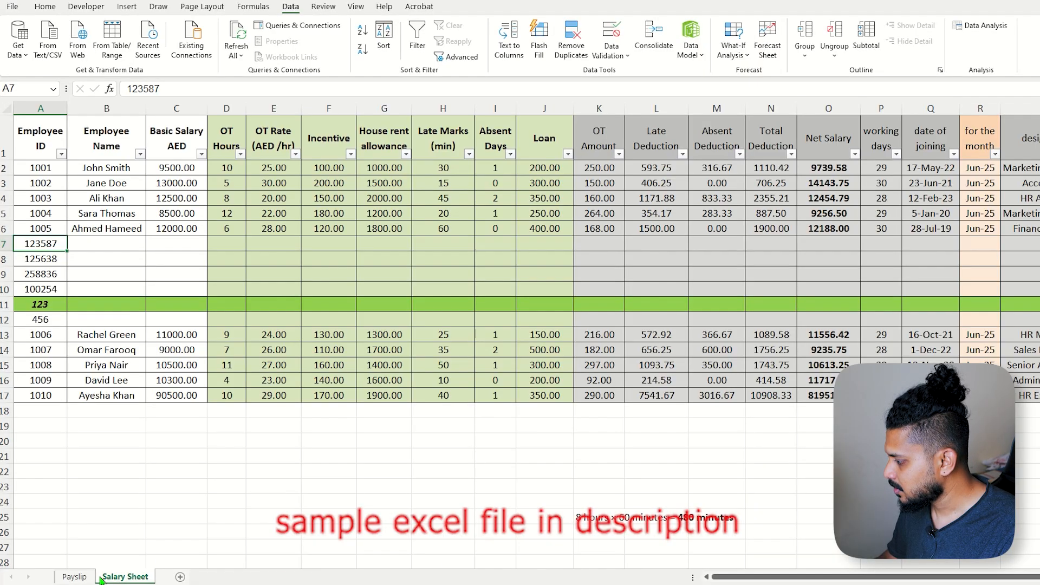
{"action": "left_click_drag", "start_coordinate": [137, 251], "coordinate": [1026, 321]}
{"action": "left_click", "coordinate": [137, 246]}
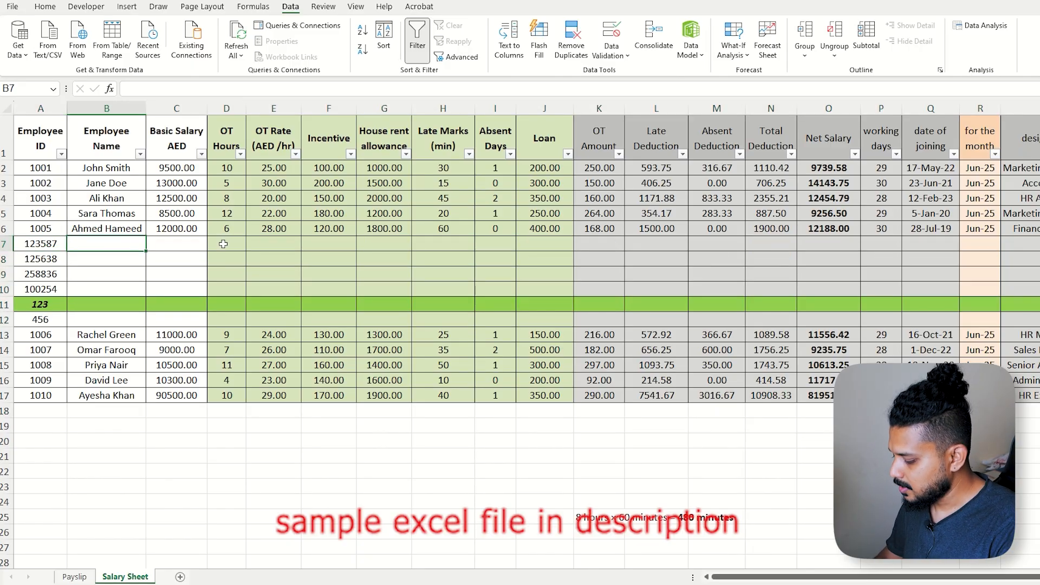
{"action": "type", "text": "ram"}
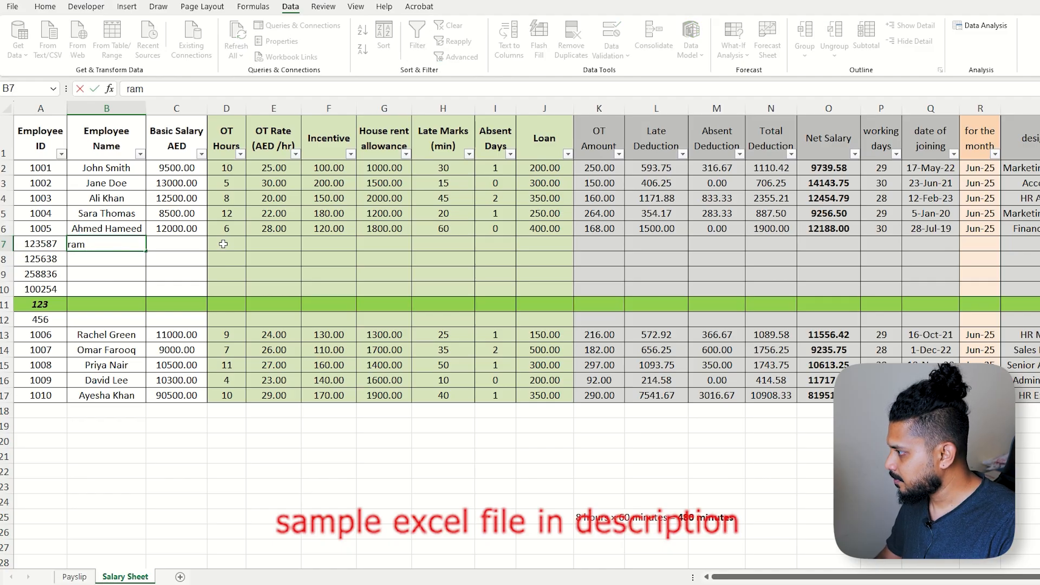
{"action": "key", "text": "Return"}
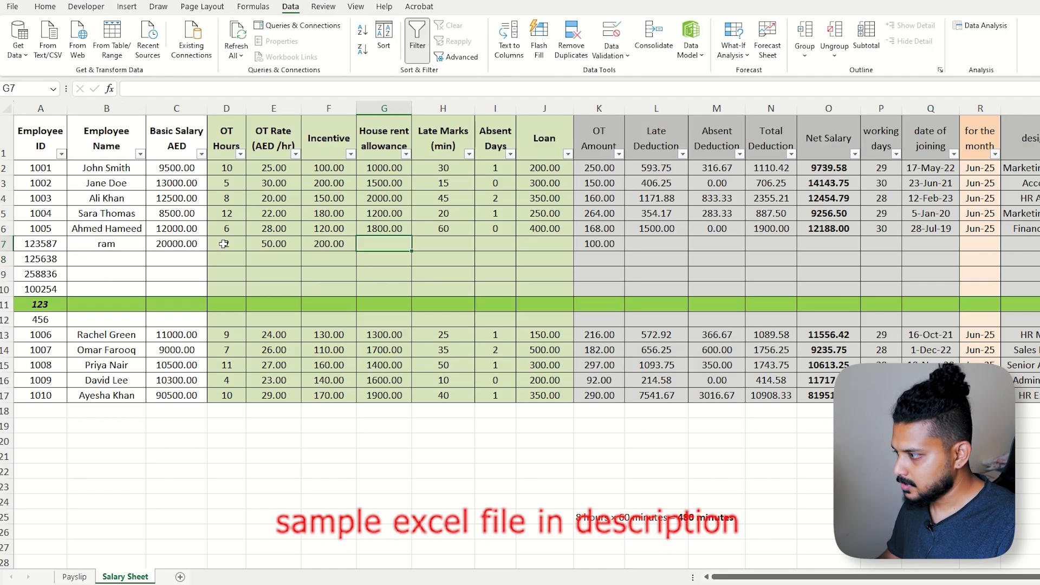
Step: Complete the pay inputs in row 7 with house rent allowance 2000, late marks 10, absent days 6 and loan 100
{"action": "type", "text": "2000"}
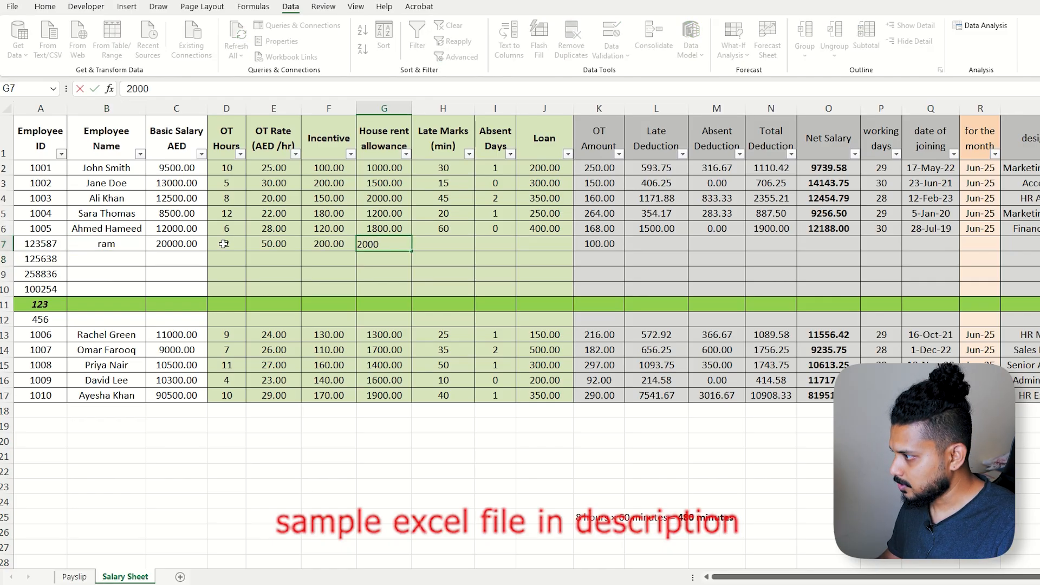
{"action": "key", "text": "Return"}
{"action": "key", "text": "Right"}
{"action": "key", "text": "Up"}
{"action": "type", "text": "10"}
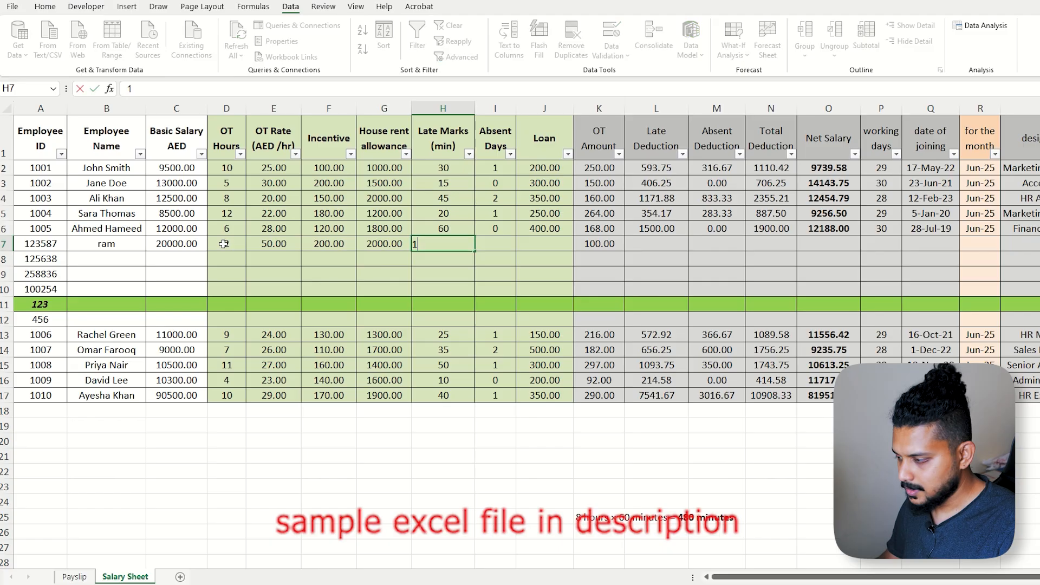
{"action": "key", "text": "Return"}
{"action": "key", "text": "Right"}
{"action": "key", "text": "Up"}
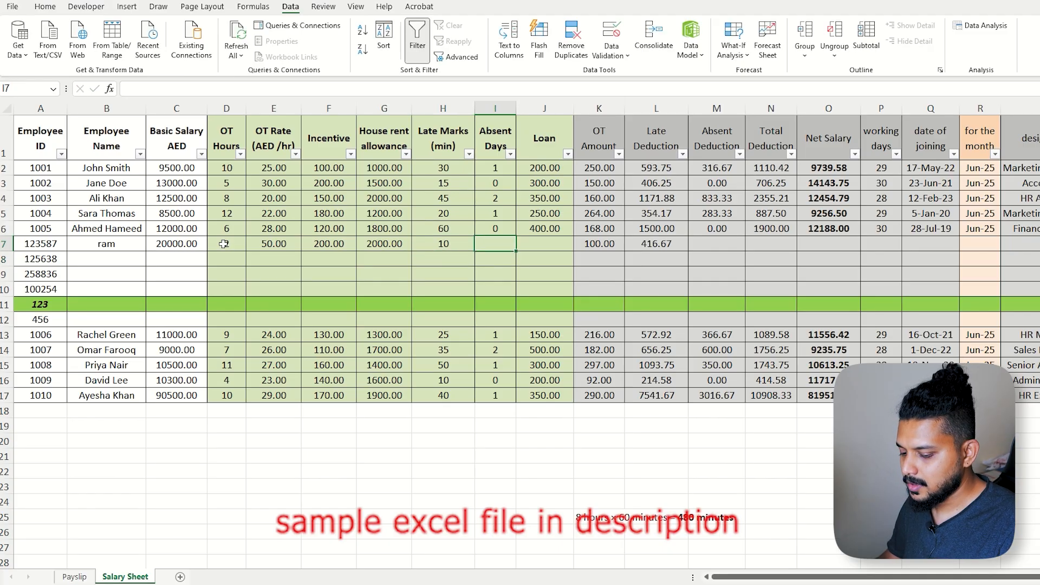
{"action": "type", "text": "6"}
{"action": "key", "text": "Right"}
{"action": "type", "text": "100"}
{"action": "key", "text": "Right"}
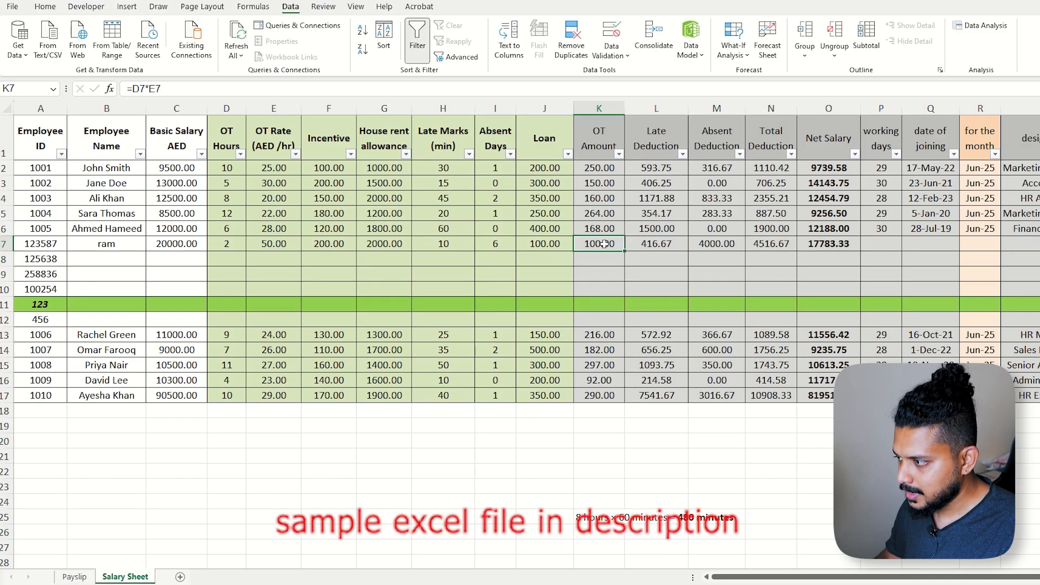
Step: Copy the working days formula and date of joining into row 7 from the row above, and set the department to sales
{"action": "left_click_drag", "start_coordinate": [603, 244], "coordinate": [837, 245]}
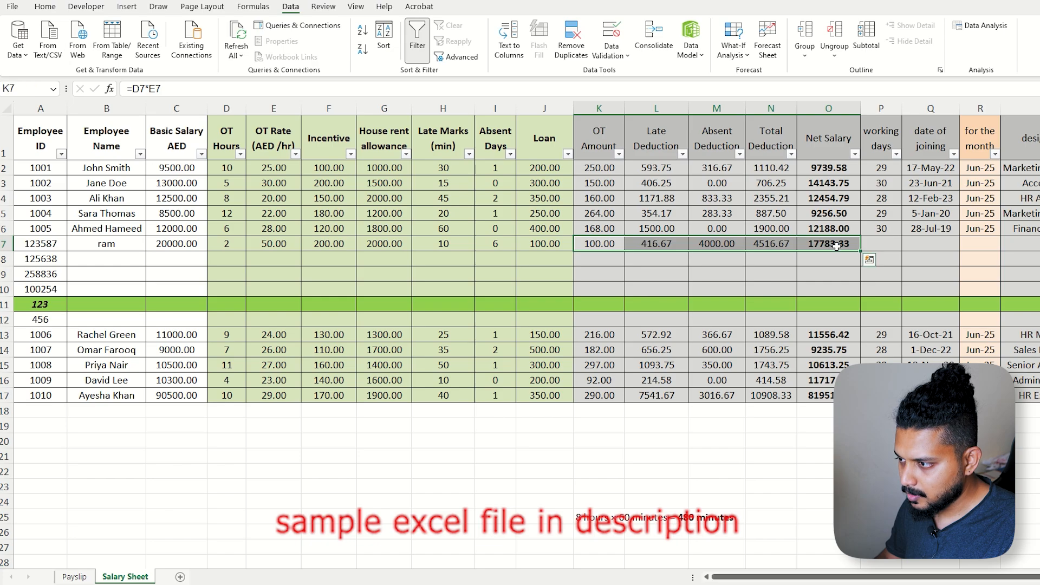
{"action": "left_click", "coordinate": [877, 243]}
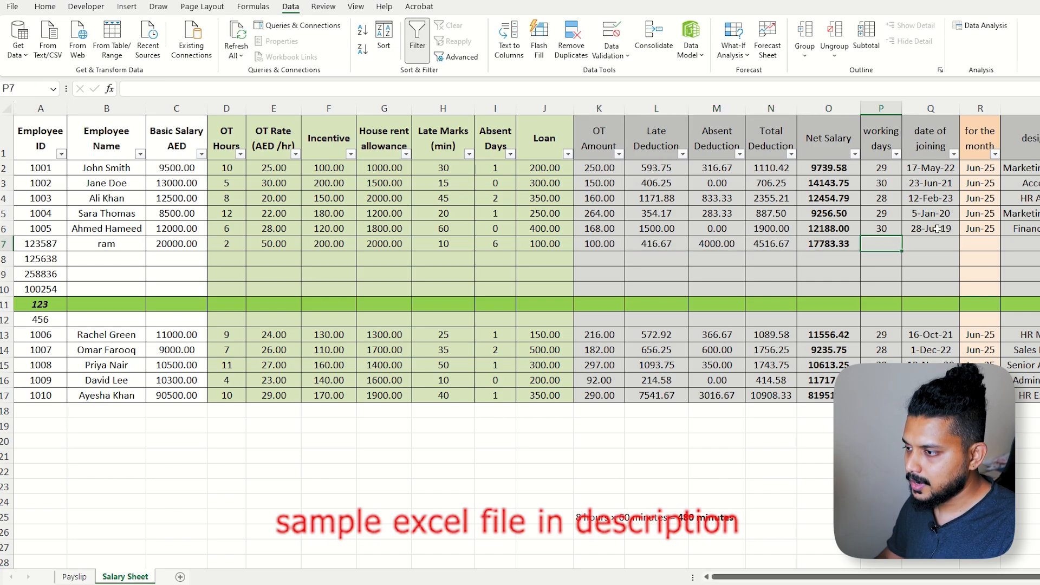
{"action": "key", "text": "ctrl+d"}
{"action": "left_click", "coordinate": [926, 247]}
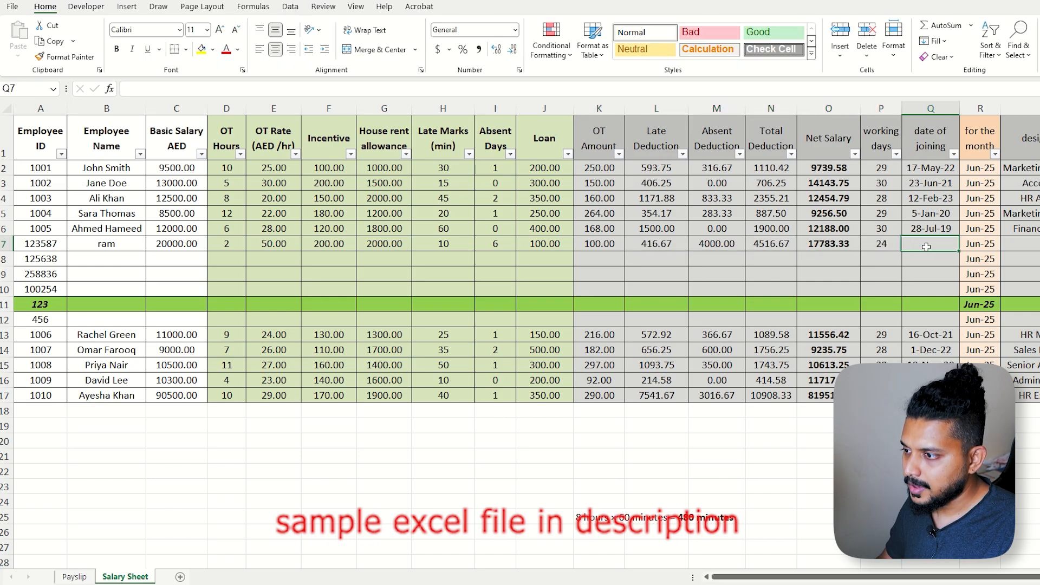
{"action": "key", "text": "ctrl+d"}
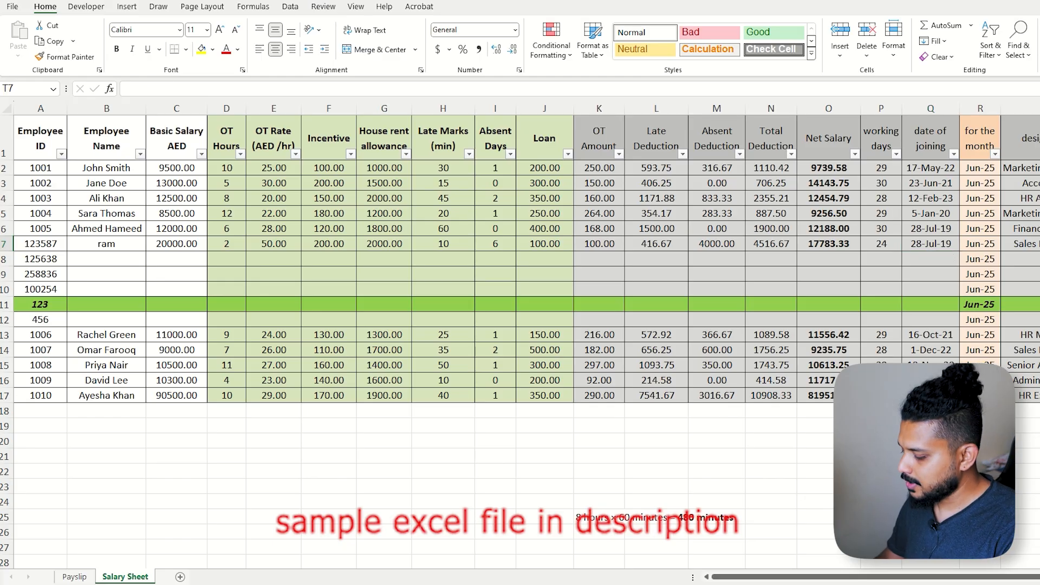
{"action": "type", "text": "sales"}
{"action": "key", "text": "Return"}
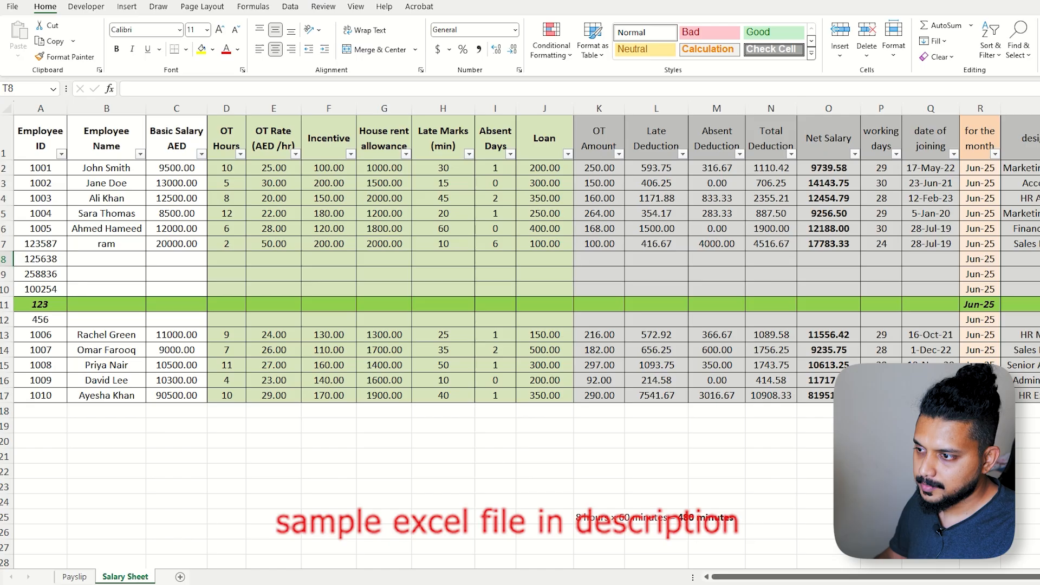
Step: Set EMP ID on the Payslip sheet to the new employee's ID from row 7 of the Salary Sheet
{"action": "left_click", "coordinate": [117, 243]}
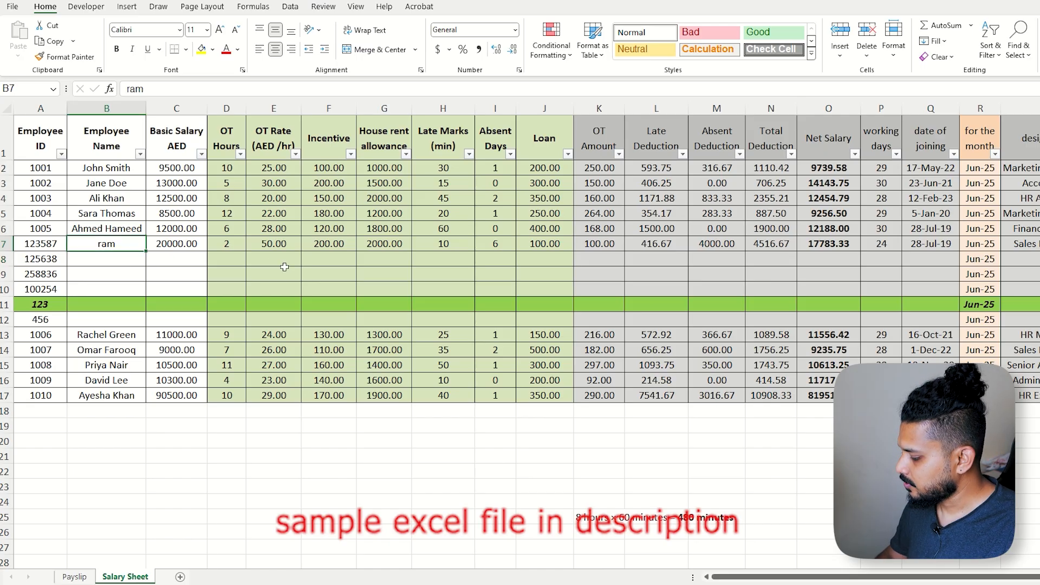
{"action": "left_click", "coordinate": [49, 247]}
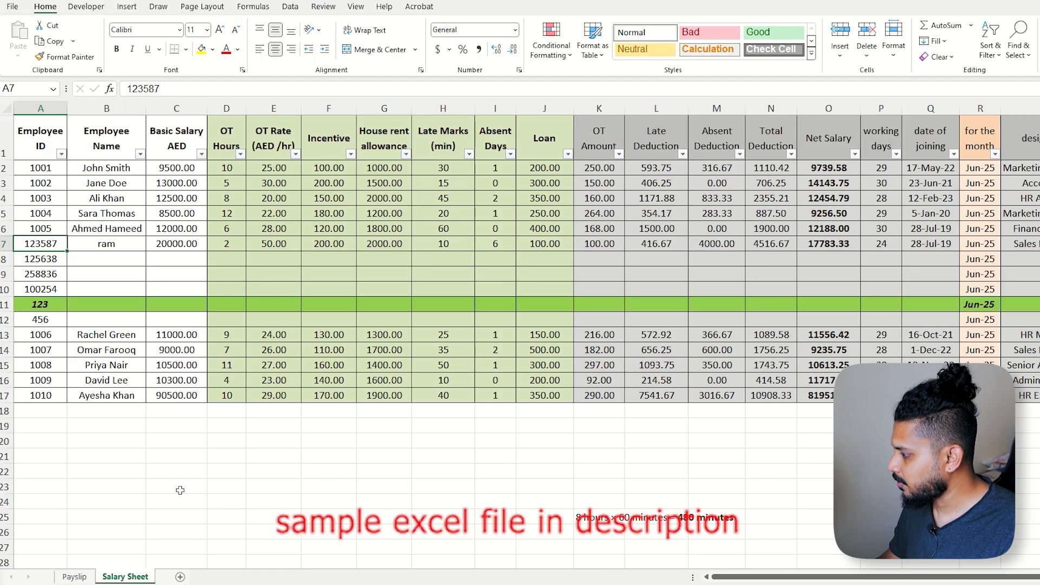
{"action": "left_click", "coordinate": [74, 576]}
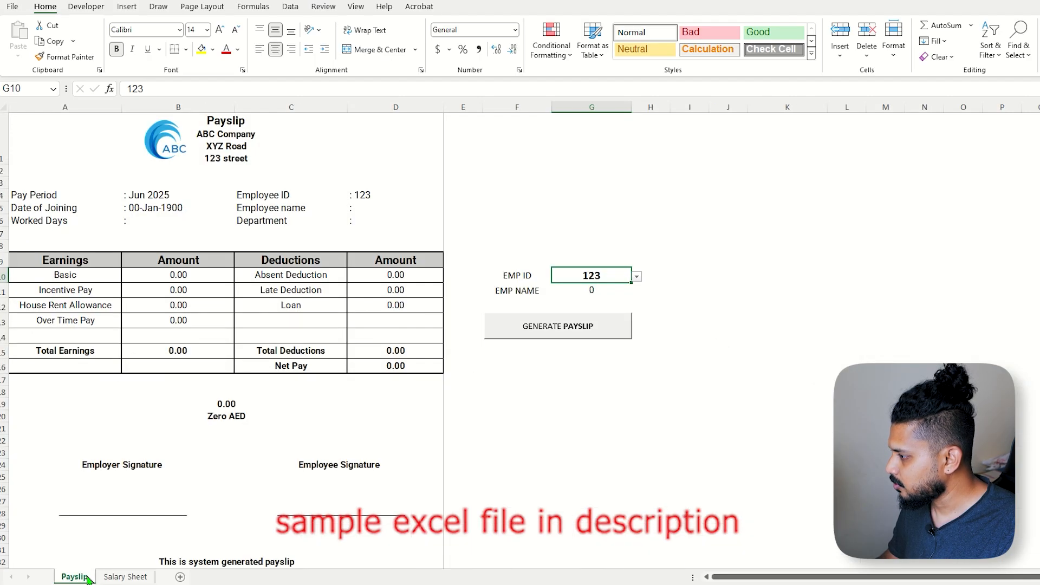
{"action": "left_click", "coordinate": [637, 277]}
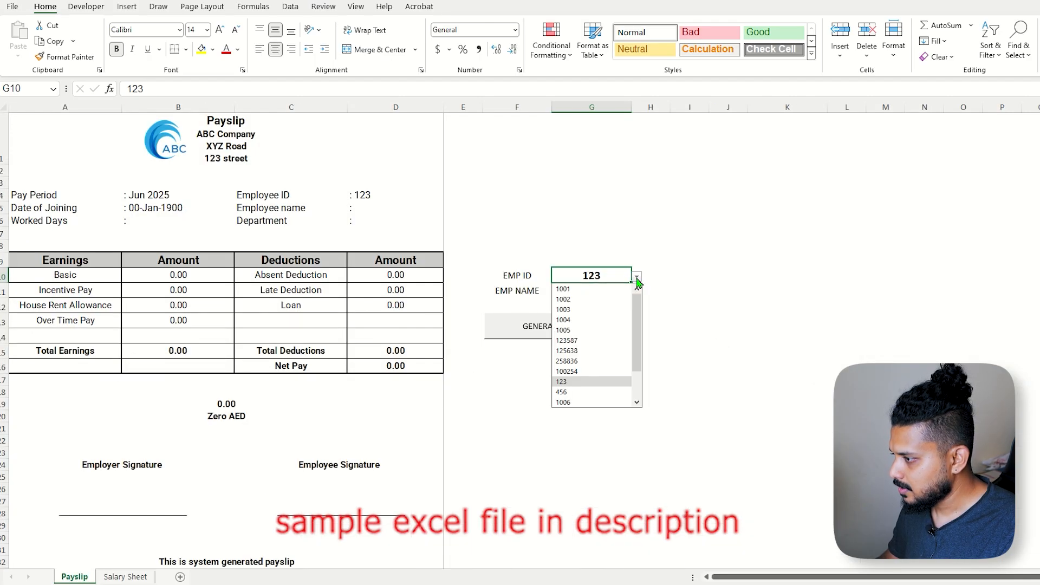
{"action": "left_click", "coordinate": [566, 341]}
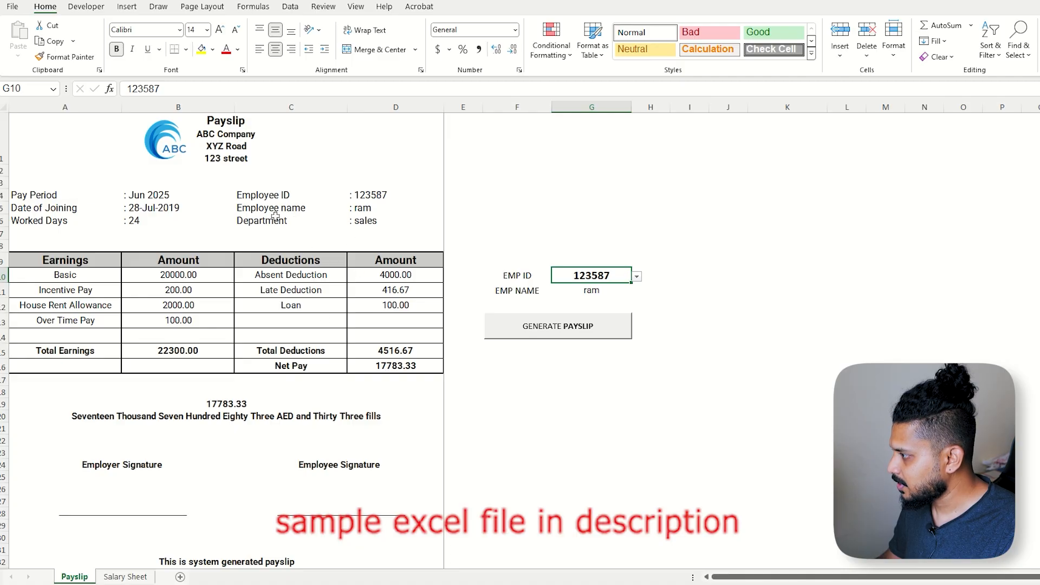
Step: Compare the payslip's Net Pay in D16 with the Net Salary in O7 of the Salary Sheet
{"action": "left_click", "coordinate": [401, 366]}
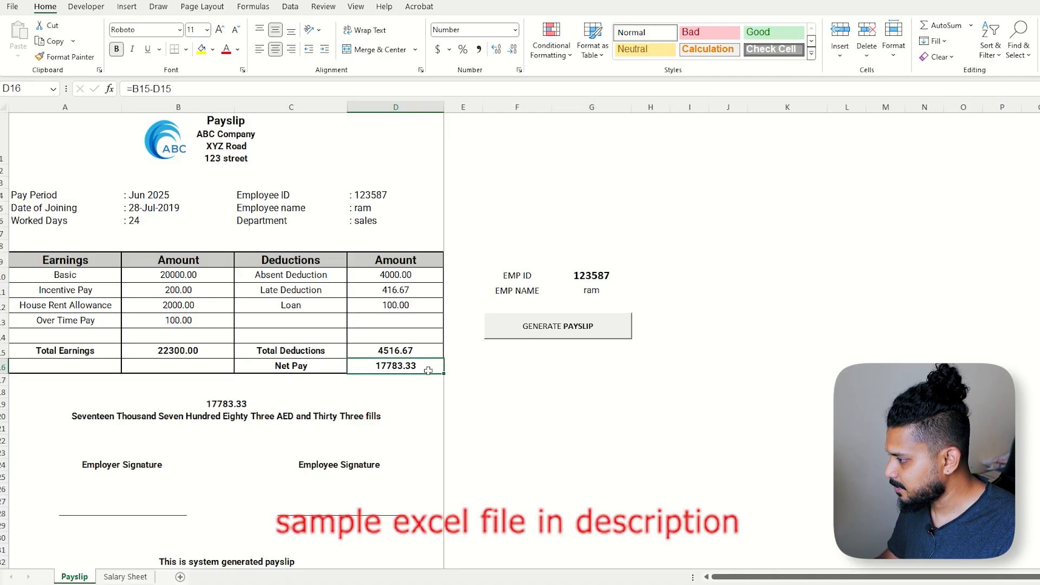
{"action": "left_click", "coordinate": [126, 577]}
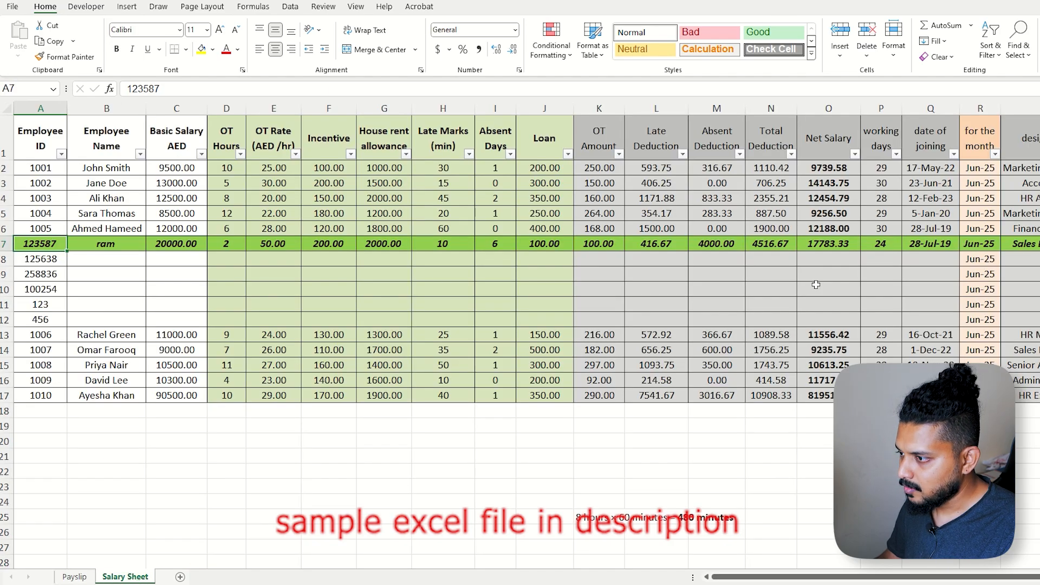
{"action": "left_click", "coordinate": [819, 243]}
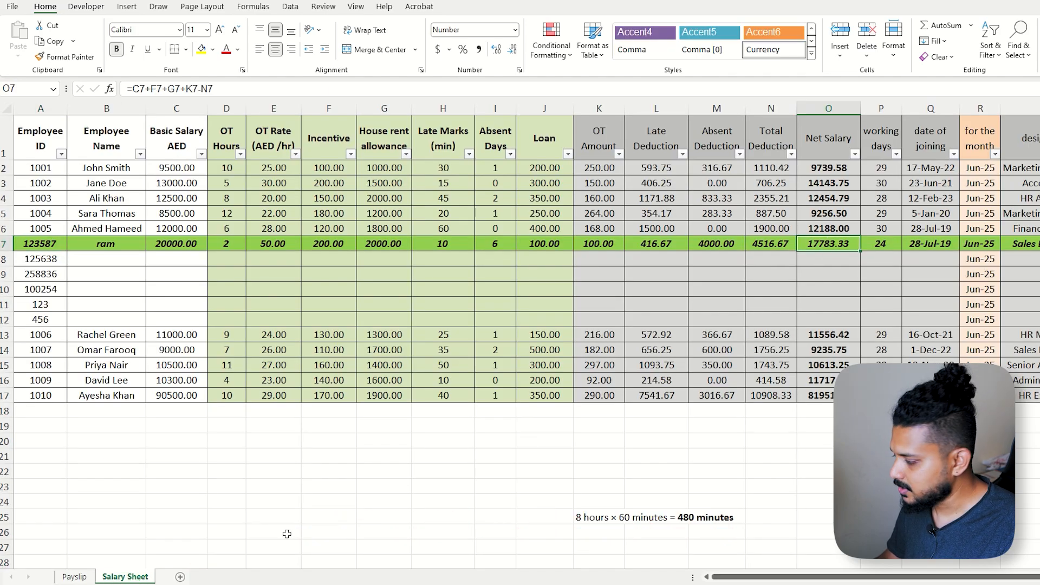
{"action": "left_click", "coordinate": [75, 577]}
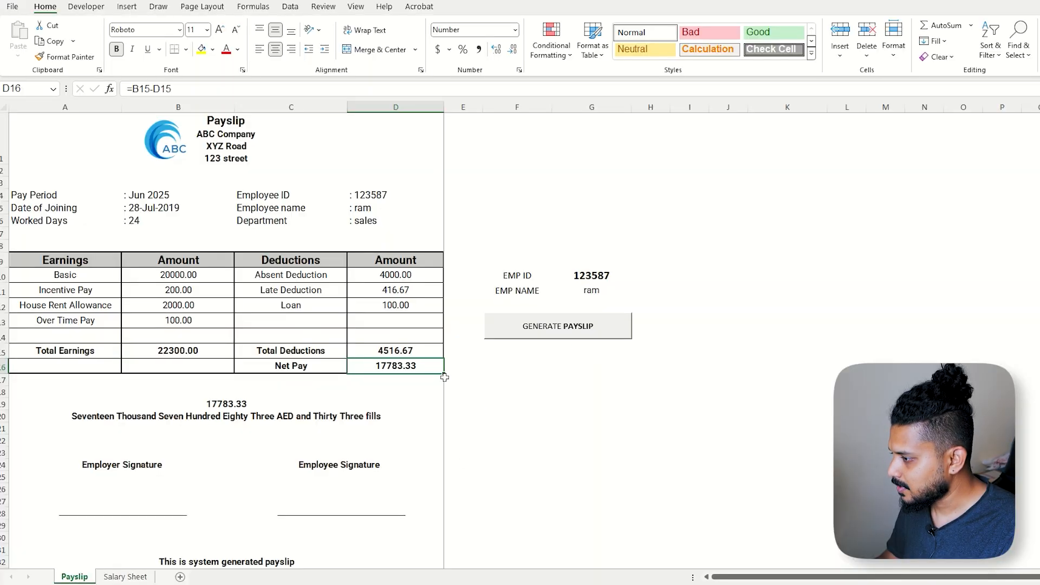